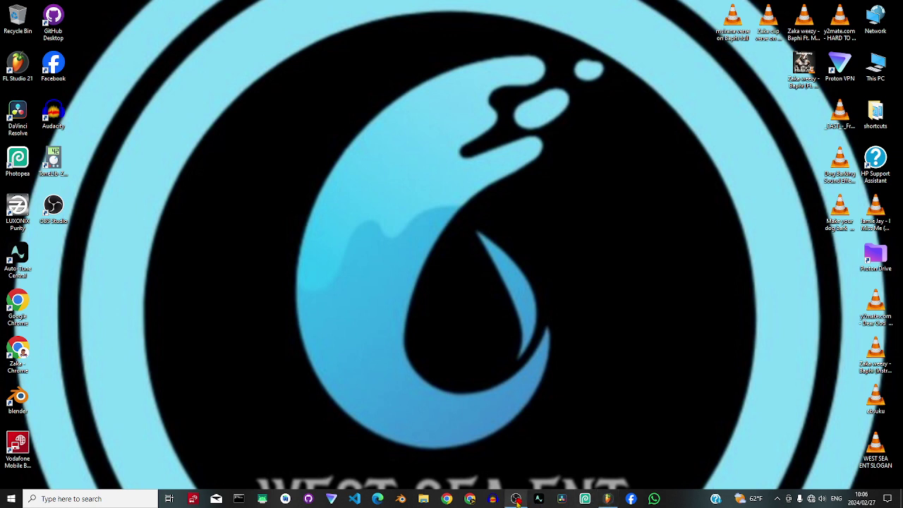
# - Switch to FL Studio and place the playhead at about 24:14, ahead of the vocal clips on the Insert 5 track
pyautogui.moveTo(518, 501)
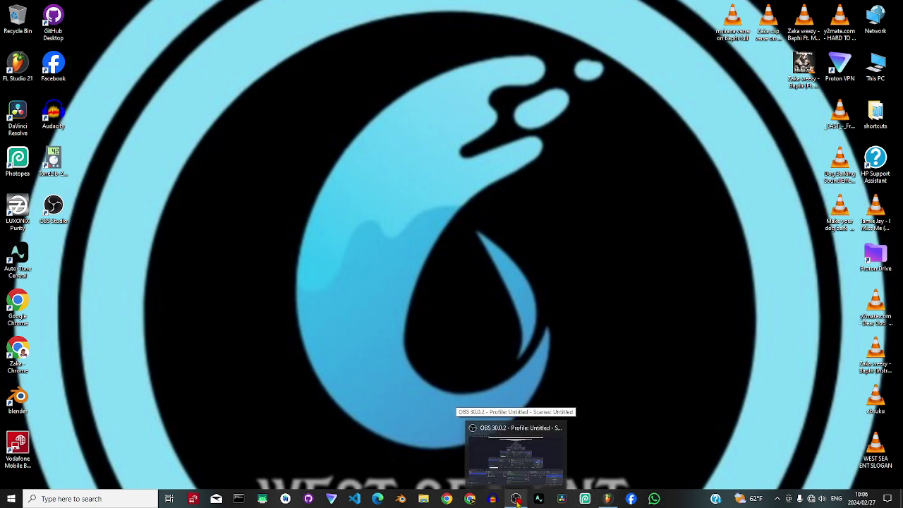
pyautogui.click(607, 498)
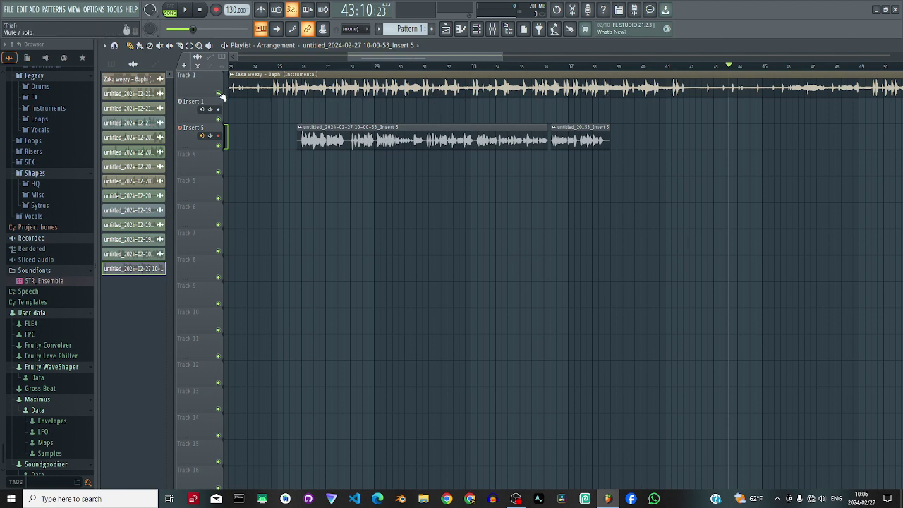
pyautogui.click(301, 70)
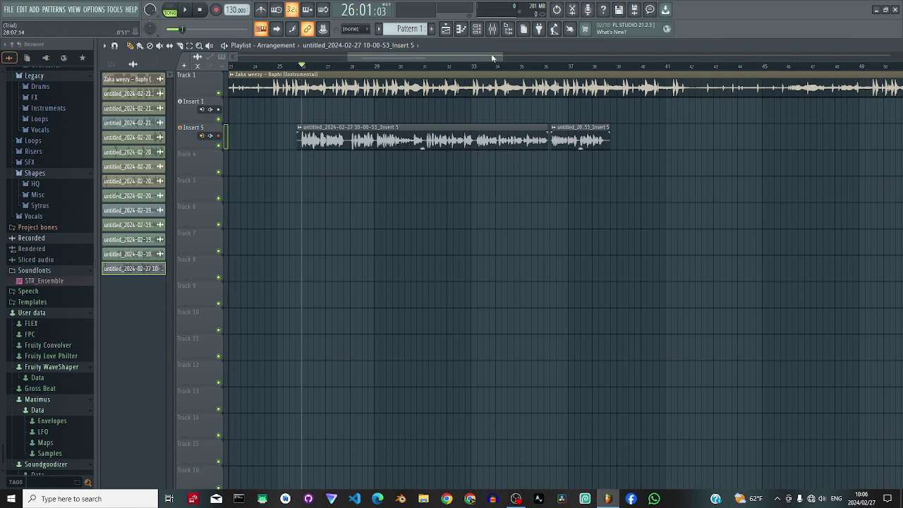
pyautogui.moveTo(505, 56); pyautogui.dragTo(449, 58)
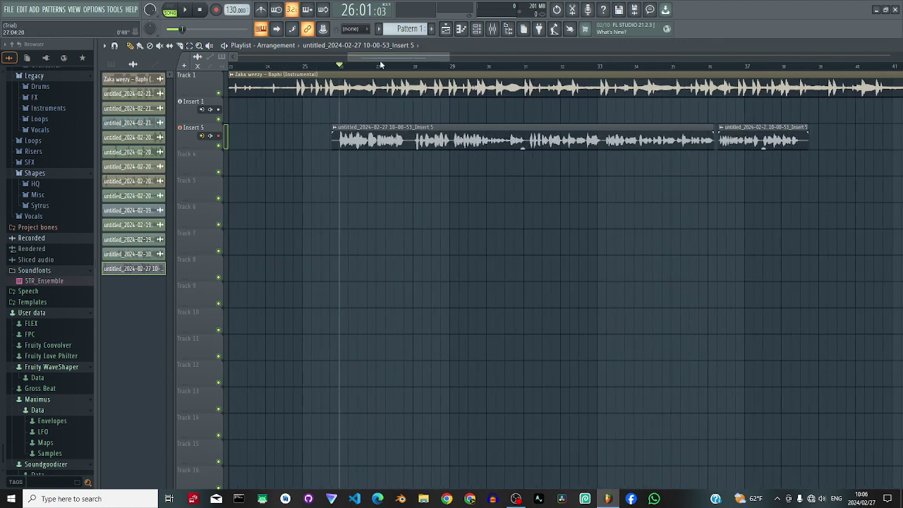
pyautogui.moveTo(348, 55); pyautogui.dragTo(337, 57)
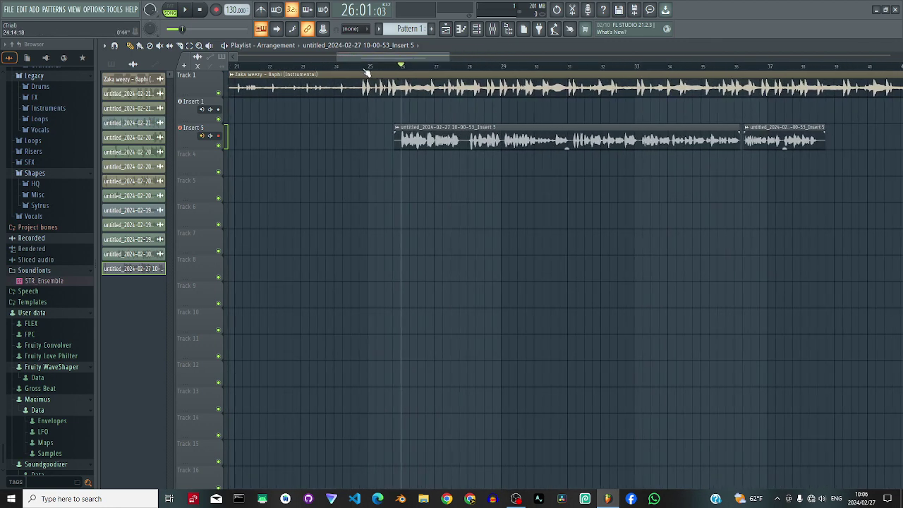
pyautogui.click(364, 69)
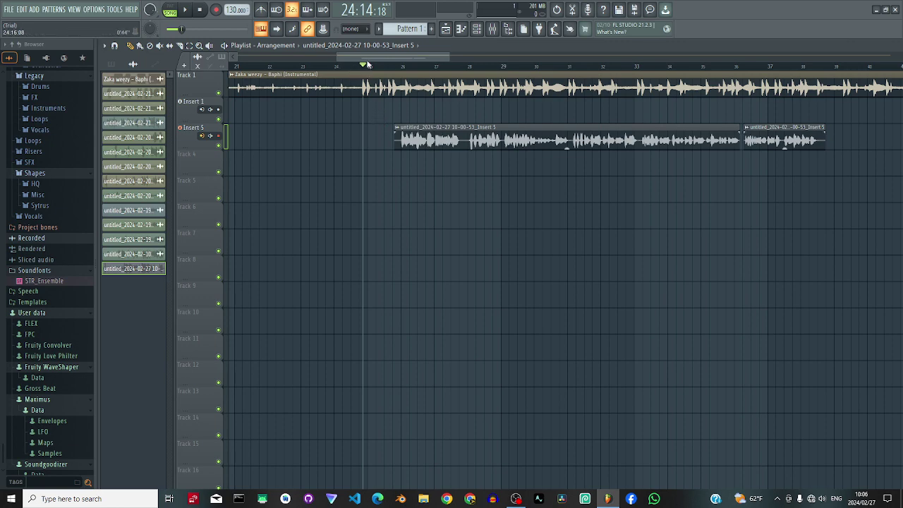
pyautogui.moveTo(372, 55); pyautogui.dragTo(385, 62)
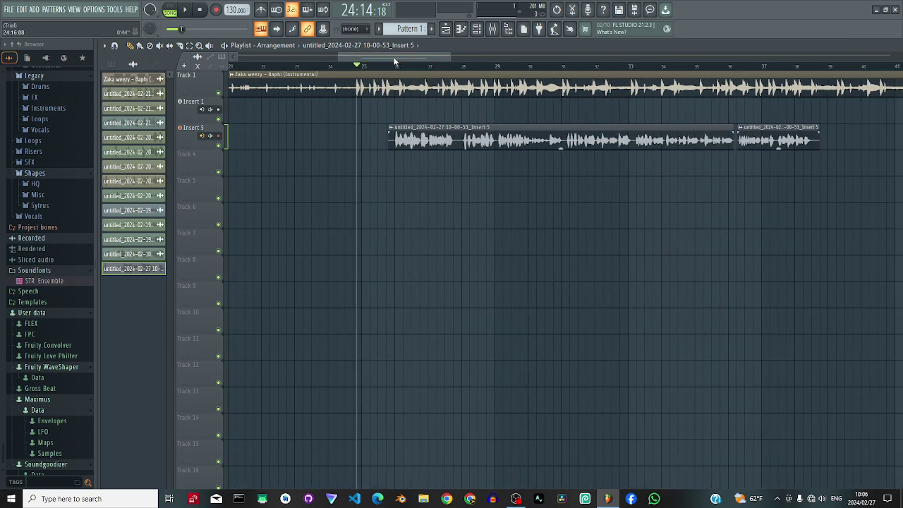
pyautogui.moveTo(448, 54); pyautogui.dragTo(458, 56)
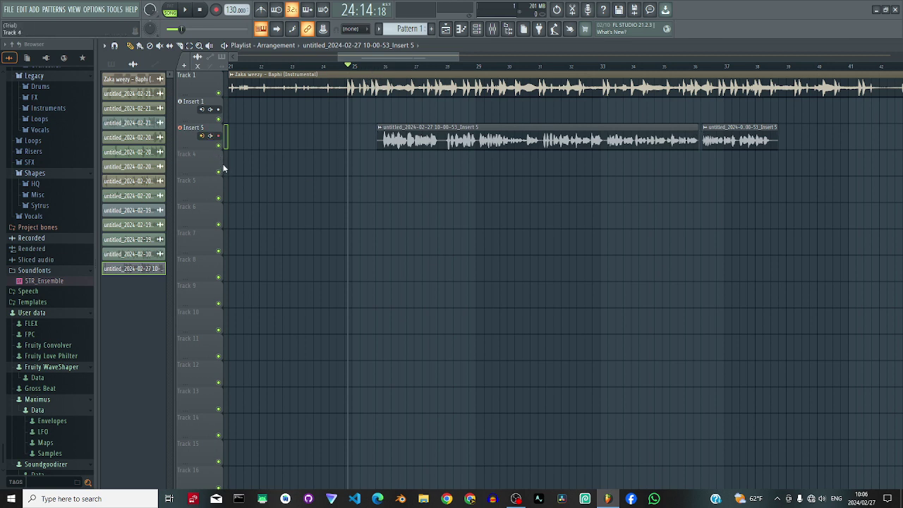
# - Play the first vocal clip against the instrumental from about 25:11 to check its timing
pyautogui.click(373, 66)
pyautogui.press('space')
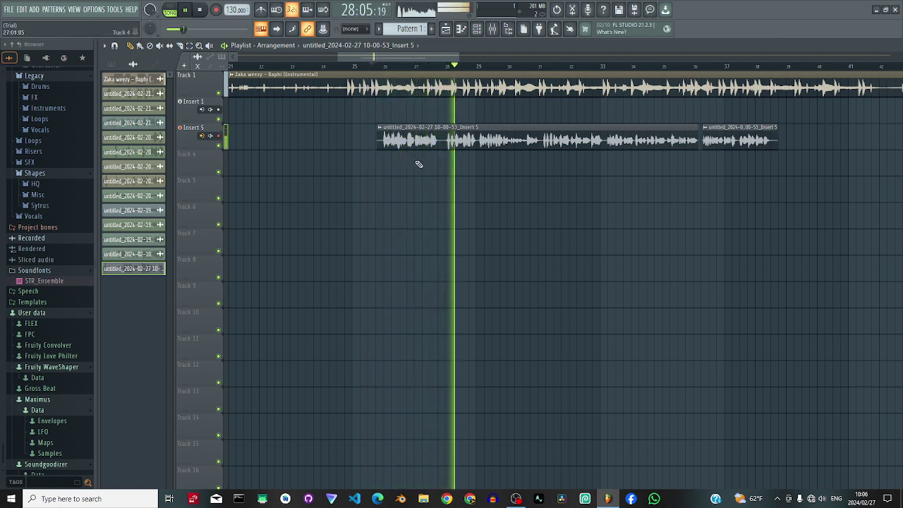
pyautogui.press('space')
pyautogui.press('space')
pyautogui.moveTo(458, 58); pyautogui.dragTo(361, 74)
pyautogui.press('space')
pyautogui.press('space')
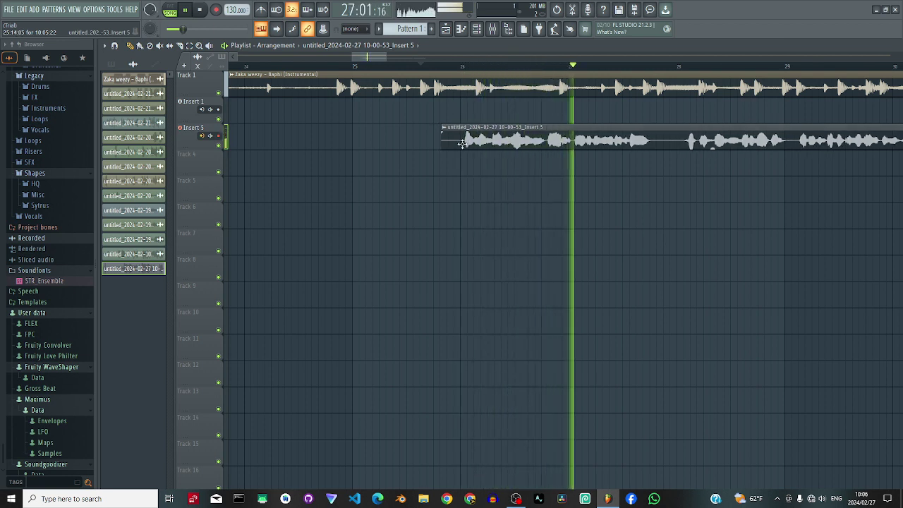
# - Nudge the first vocal clip on Insert 5 slightly earlier and replay it against the instrumental
pyautogui.moveTo(462, 143); pyautogui.dragTo(457, 143)
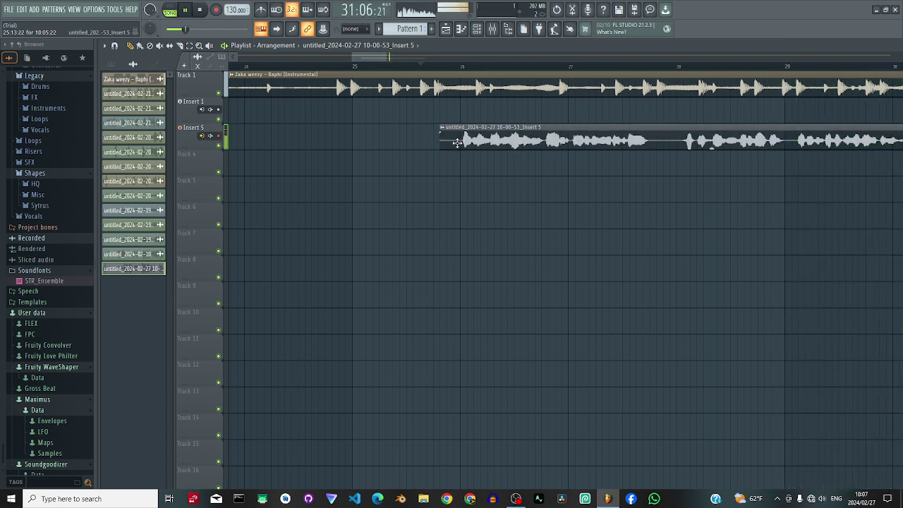
pyautogui.press('space')
pyautogui.press('space')
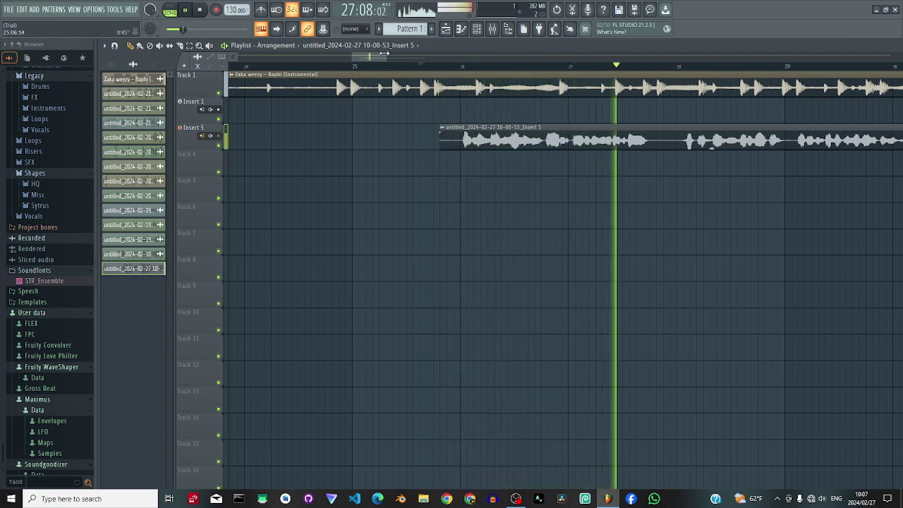
# - Trim most of the silence off the beginning of the first vocal clip on Insert 5
pyautogui.press('space')
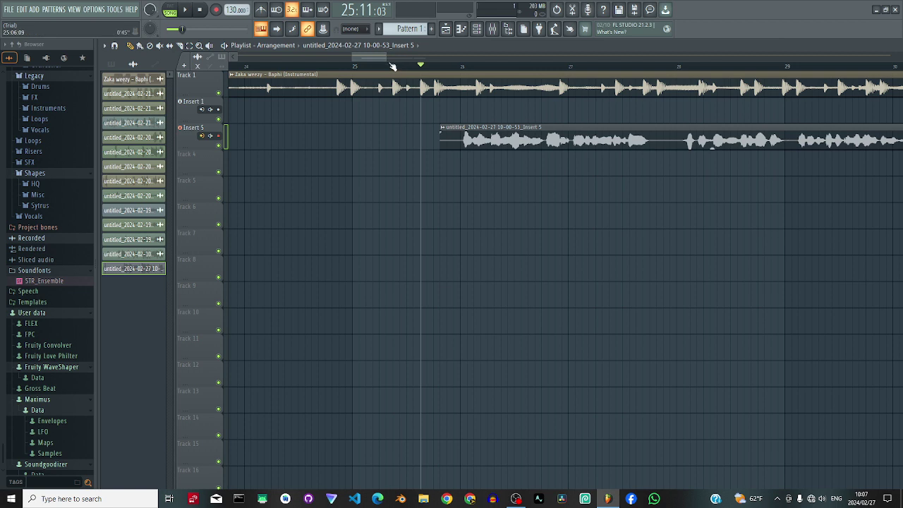
pyautogui.press('space')
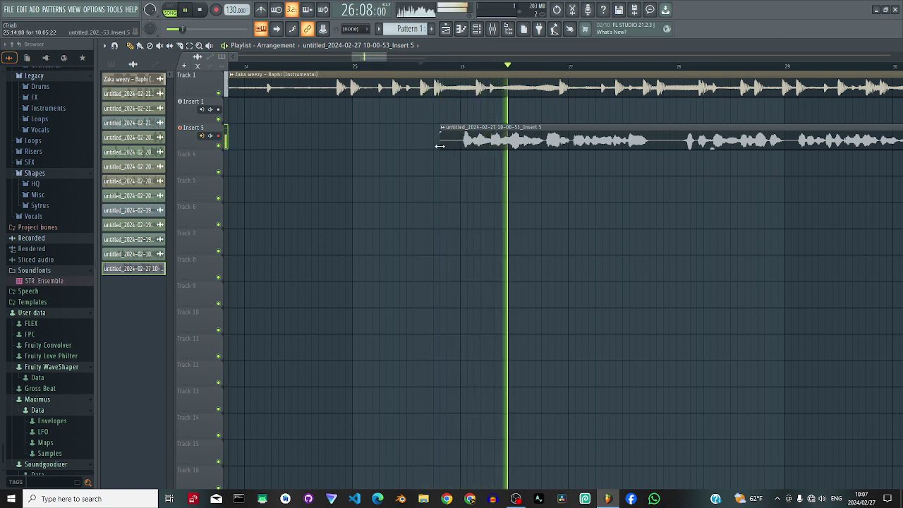
pyautogui.moveTo(443, 148); pyautogui.dragTo(452, 151)
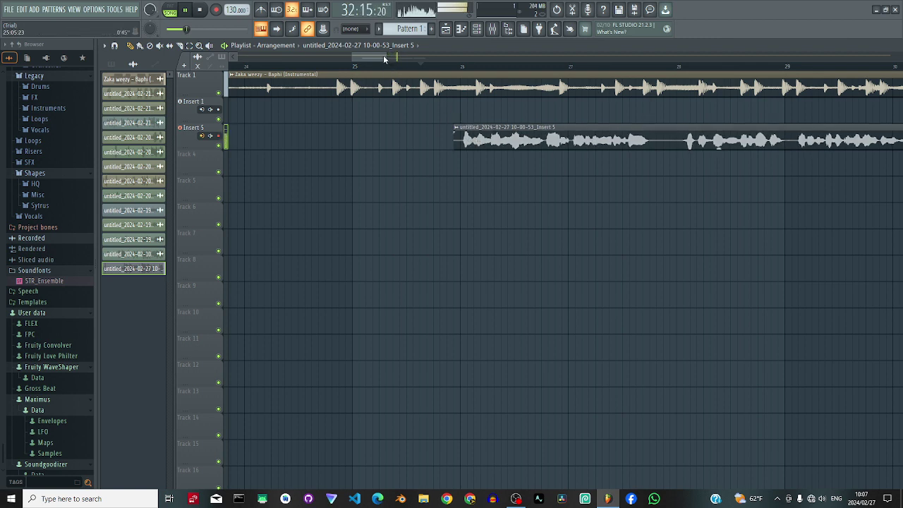
pyautogui.press('space')
# - Listen to the vocal with the instrumental from bar 28 and from just before bar 30 to check the timing
pyautogui.moveTo(384, 59); pyautogui.dragTo(395, 55)
pyautogui.click(459, 67)
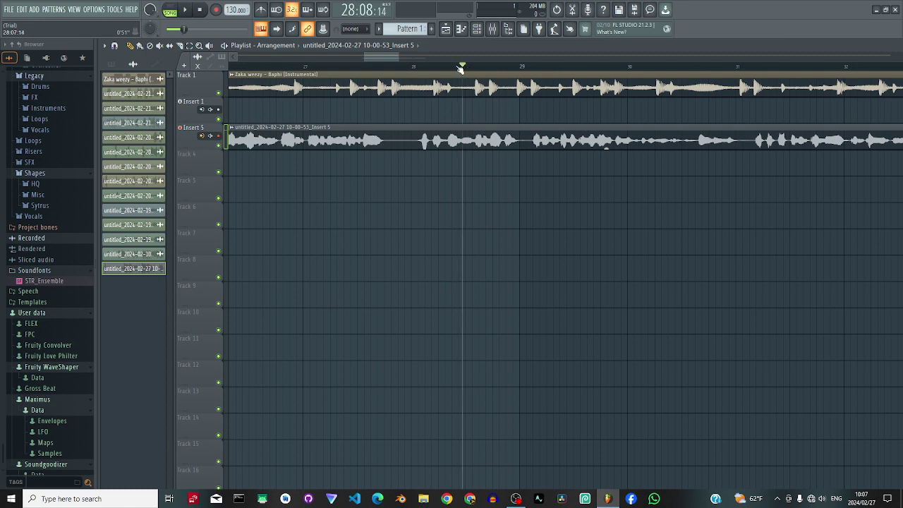
pyautogui.click(417, 67)
pyautogui.press('space')
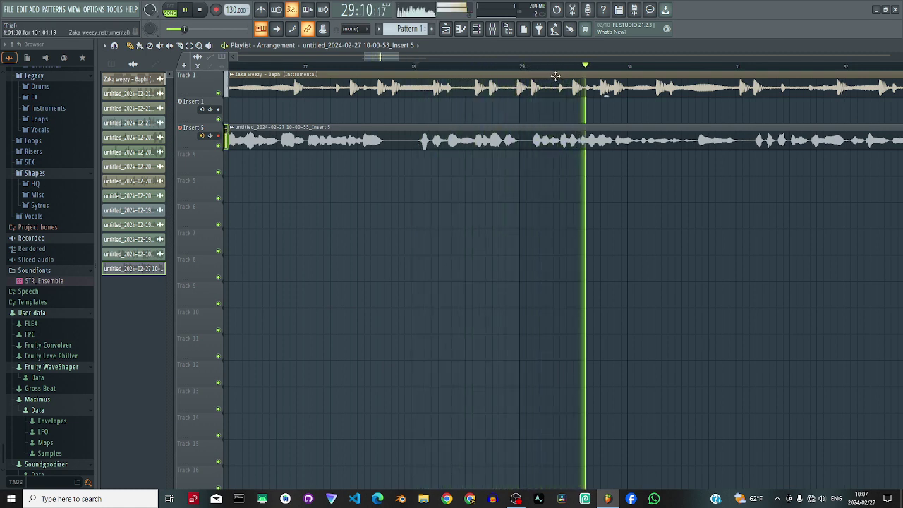
pyautogui.press('space')
pyautogui.click(627, 67)
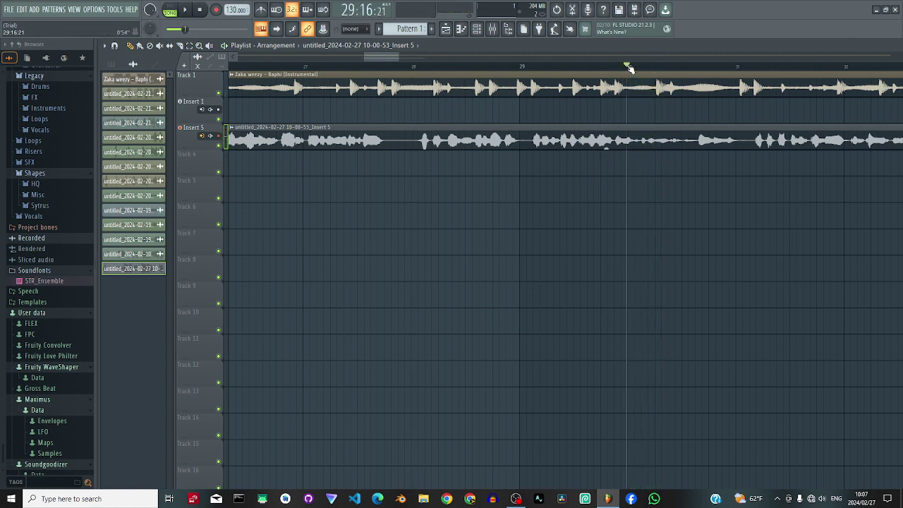
pyautogui.press('space')
pyautogui.press('space')
pyautogui.click(619, 67)
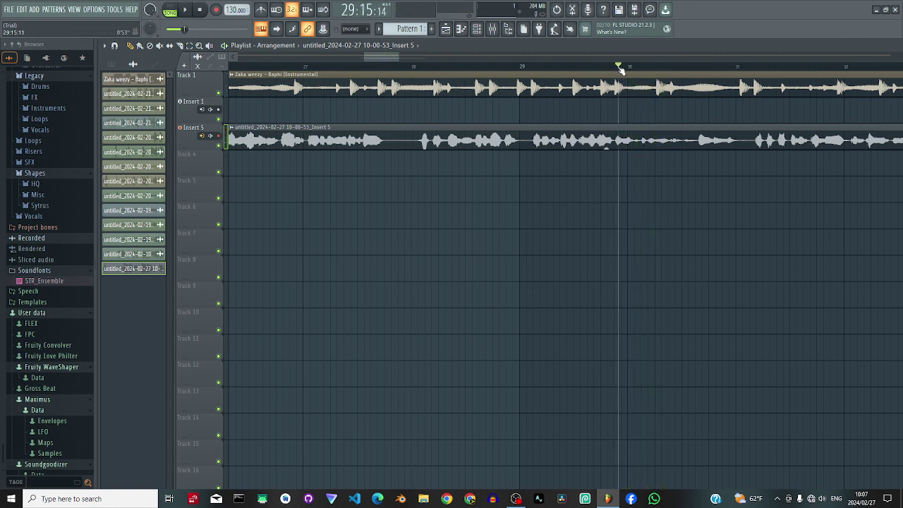
pyautogui.press('space')
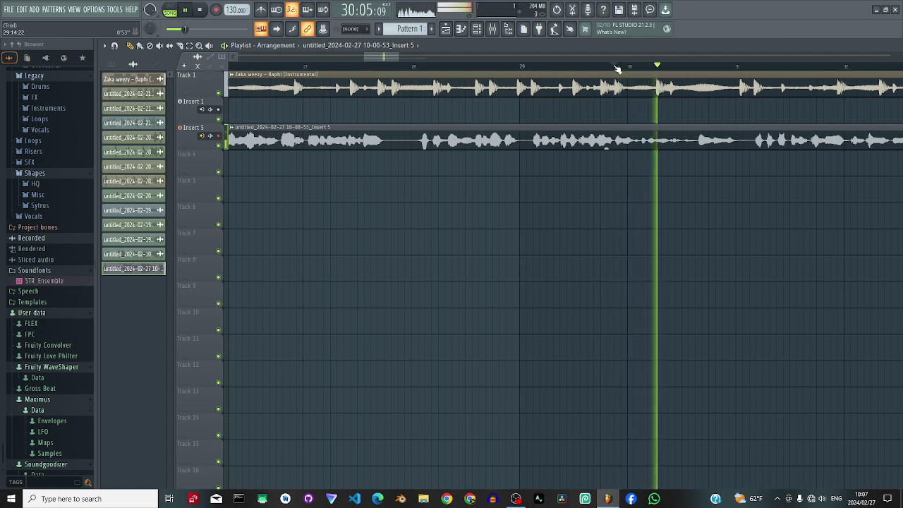
pyautogui.click(613, 67)
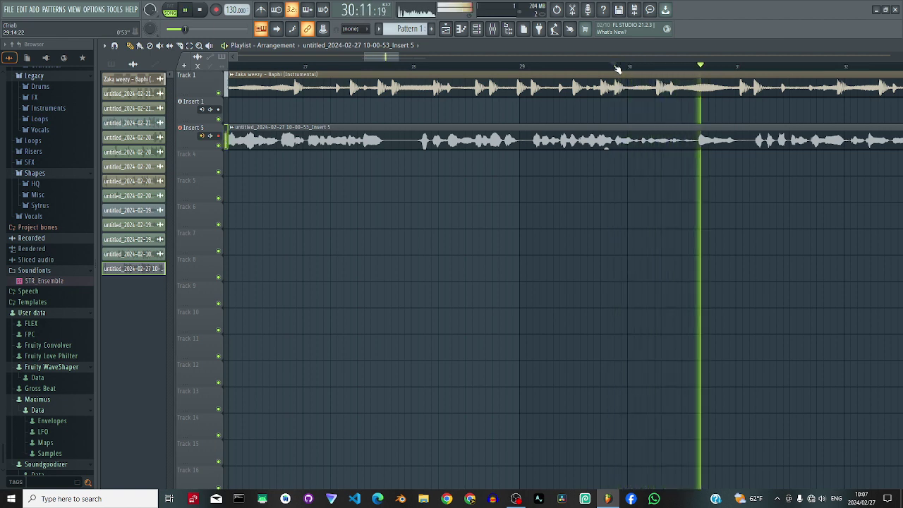
pyautogui.press('space')
# - Set the playhead at about 25:11, just before the first vocal clip, with both vocal clips in view
pyautogui.scroll(-4, 409, 67)
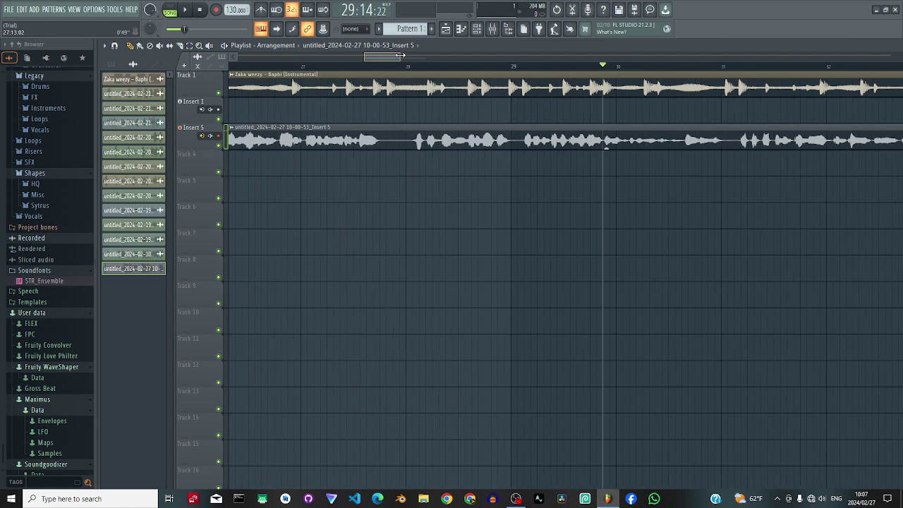
pyautogui.click(363, 55)
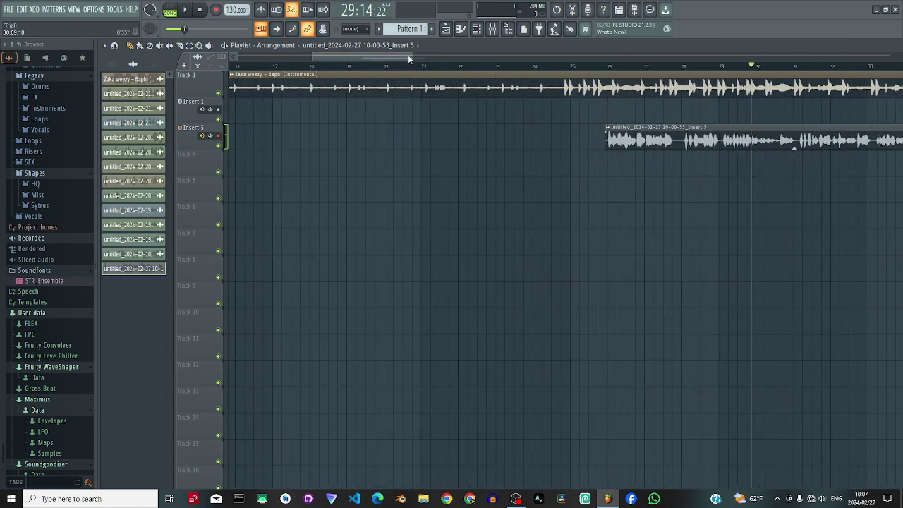
pyautogui.moveTo(412, 56); pyautogui.dragTo(508, 62)
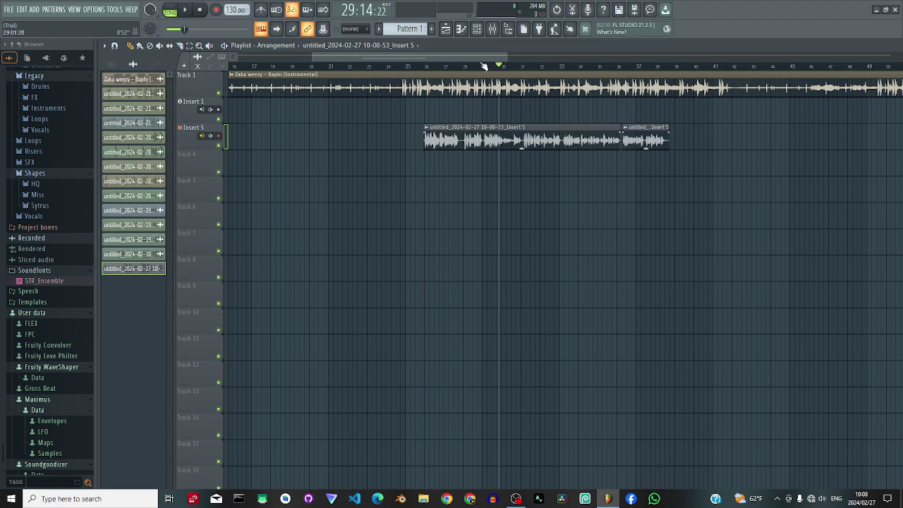
pyautogui.moveTo(419, 56); pyautogui.dragTo(418, 56)
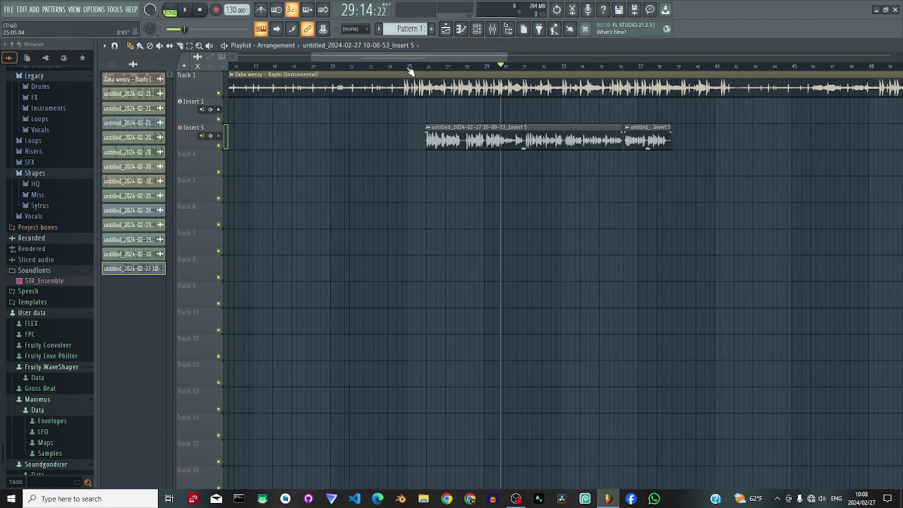
pyautogui.click(422, 66)
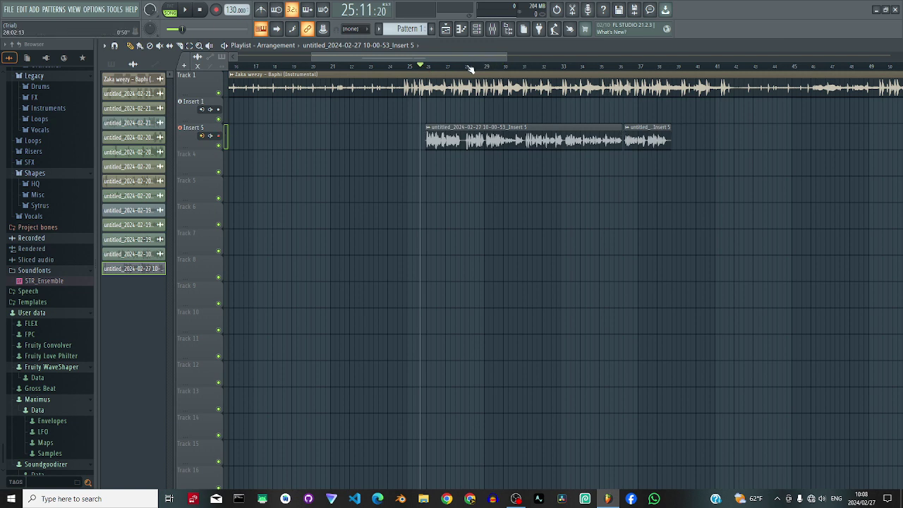
# - Open the mixer for the Insert 5 vocal track
pyautogui.click(210, 135)
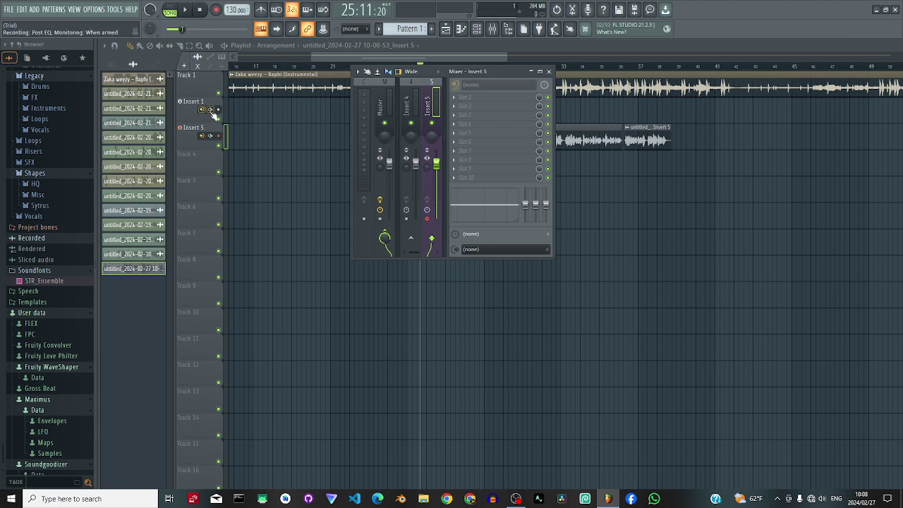
pyautogui.click(210, 134)
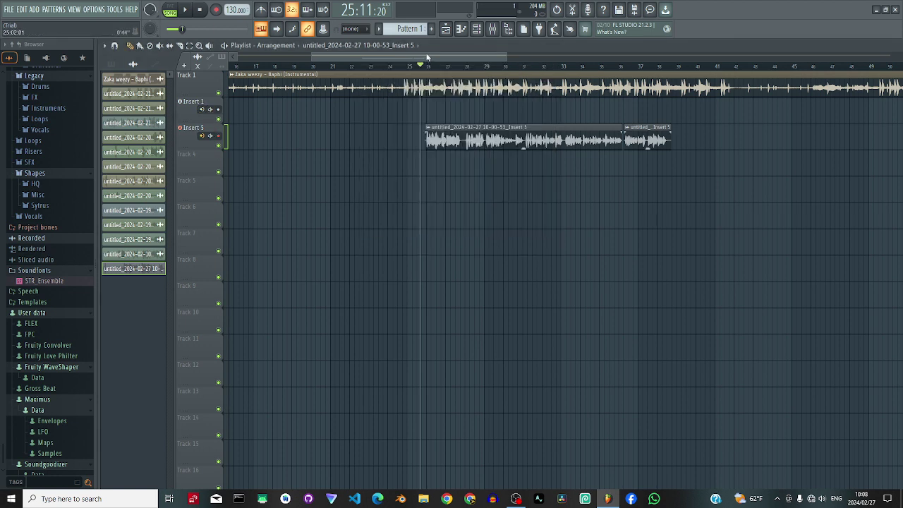
pyautogui.click(217, 134)
pyautogui.click(454, 95)
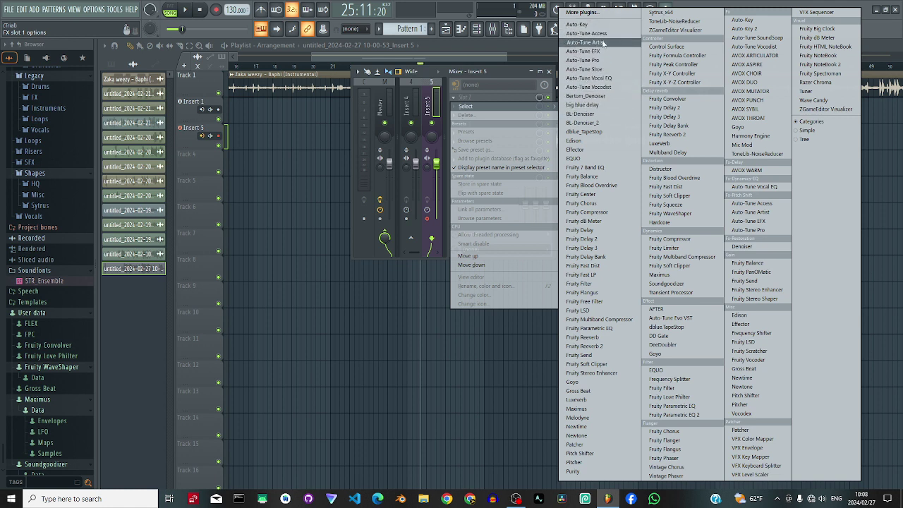
pyautogui.click(579, 44)
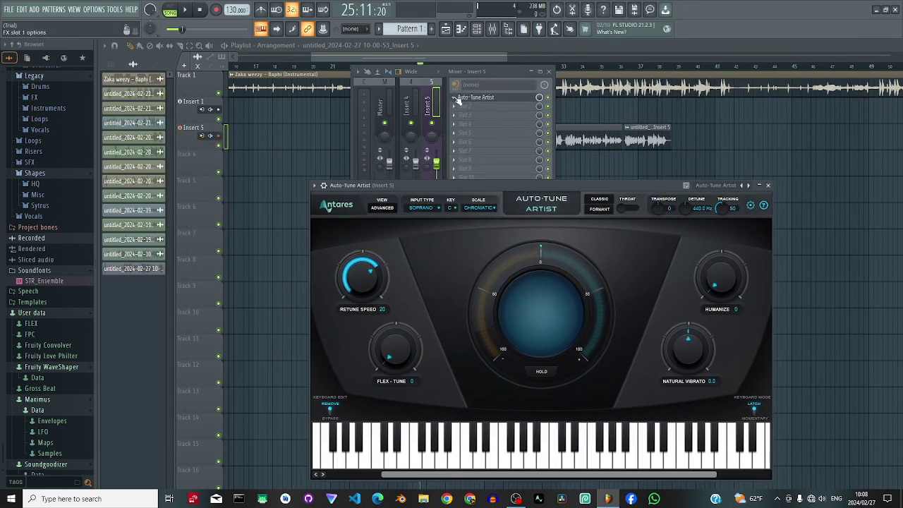
pyautogui.click(457, 99)
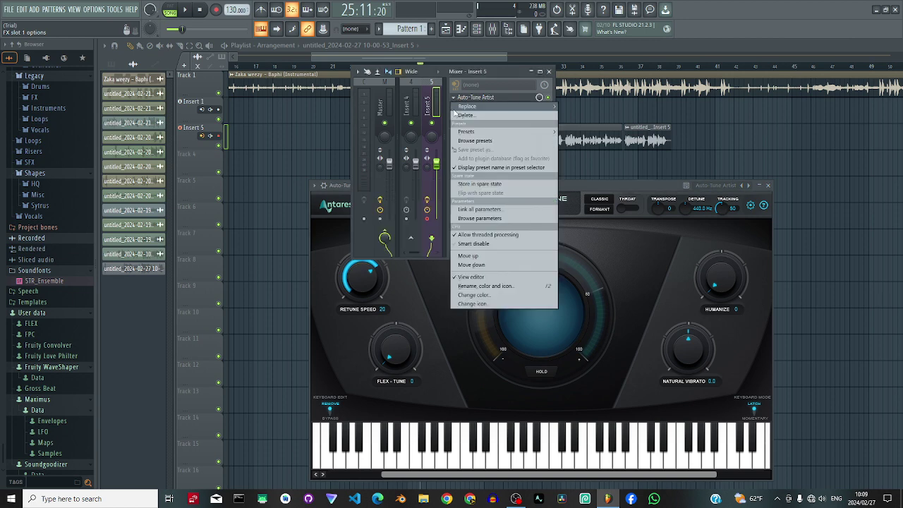
pyautogui.click(458, 115)
# - Load Auto-Tune EFX in the first effect slot of Insert 5, with Humanize at 100 and Retune Speed at 0
pyautogui.click(457, 99)
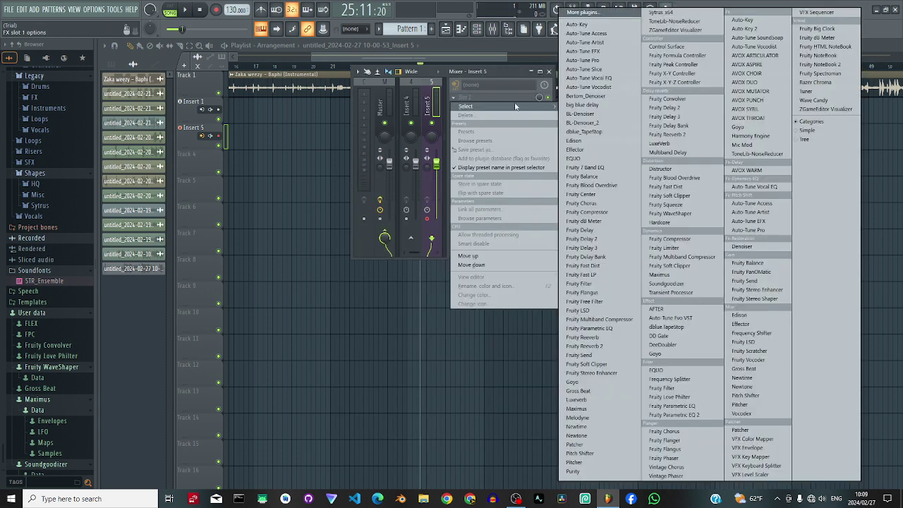
pyautogui.click(584, 51)
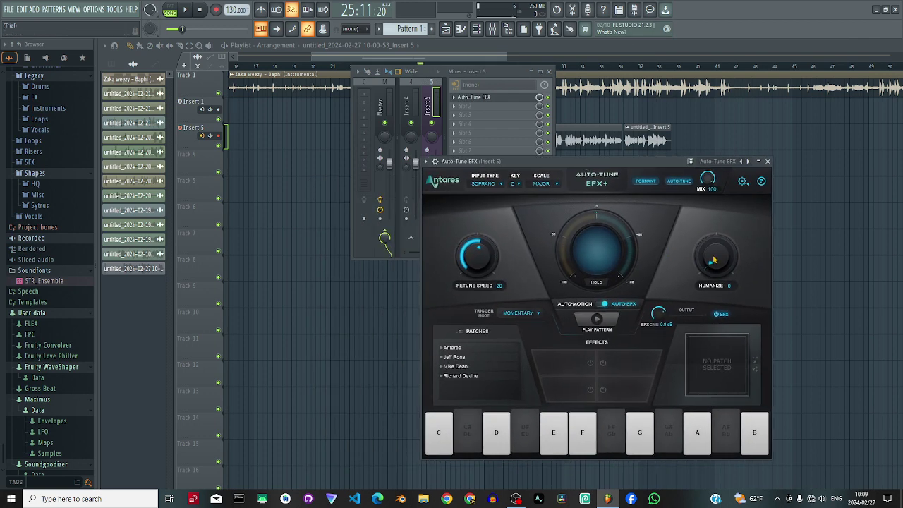
pyautogui.moveTo(712, 260); pyautogui.dragTo(534, 272)
pyautogui.moveTo(477, 266); pyautogui.dragTo(494, 111)
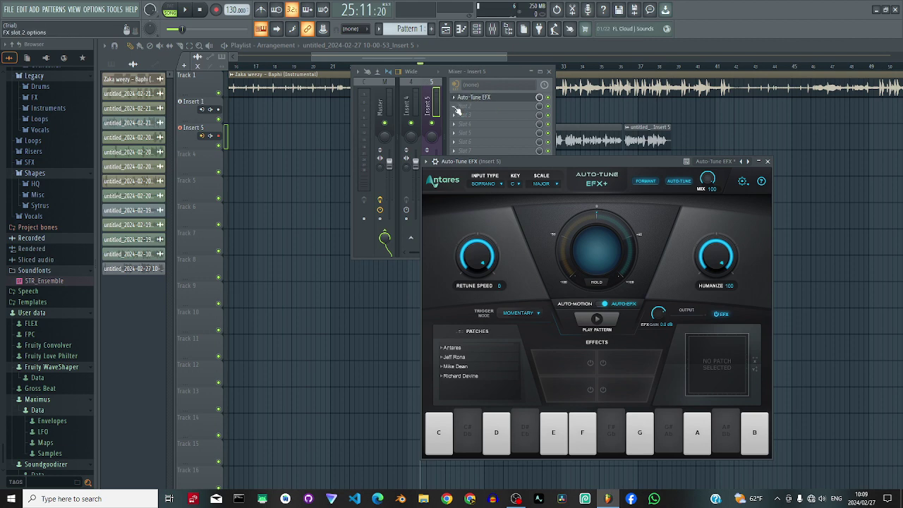
# - Load Auto-Key in the second effect slot of Insert 5, set its manual key to Eb Minor and send it to Auto-Tune
pyautogui.click(457, 111)
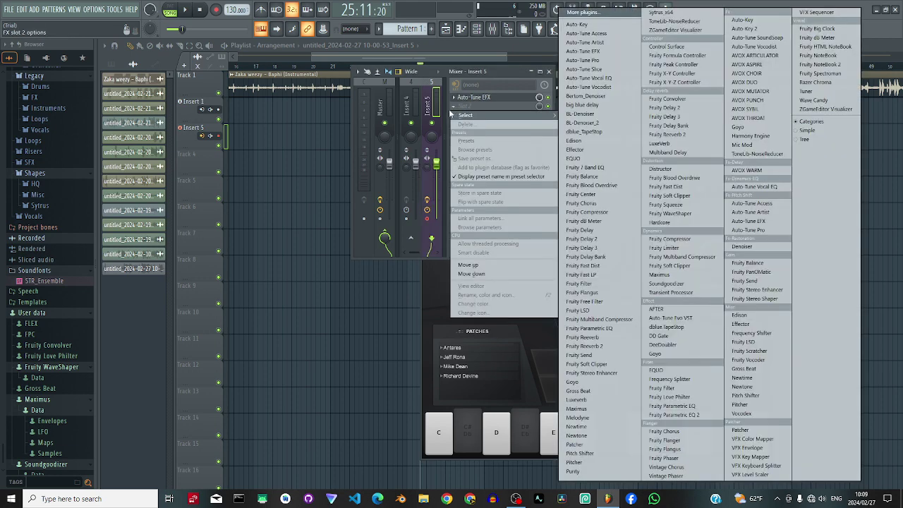
pyautogui.click(584, 26)
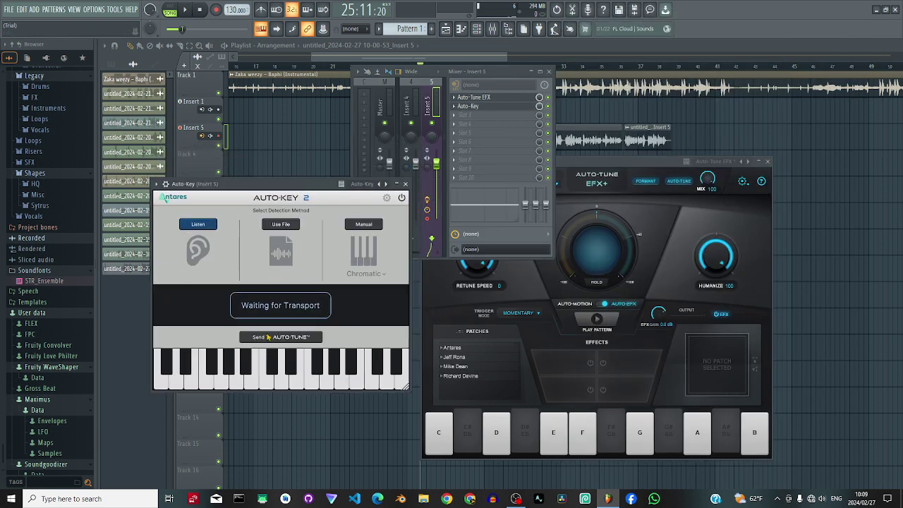
pyautogui.click(366, 275)
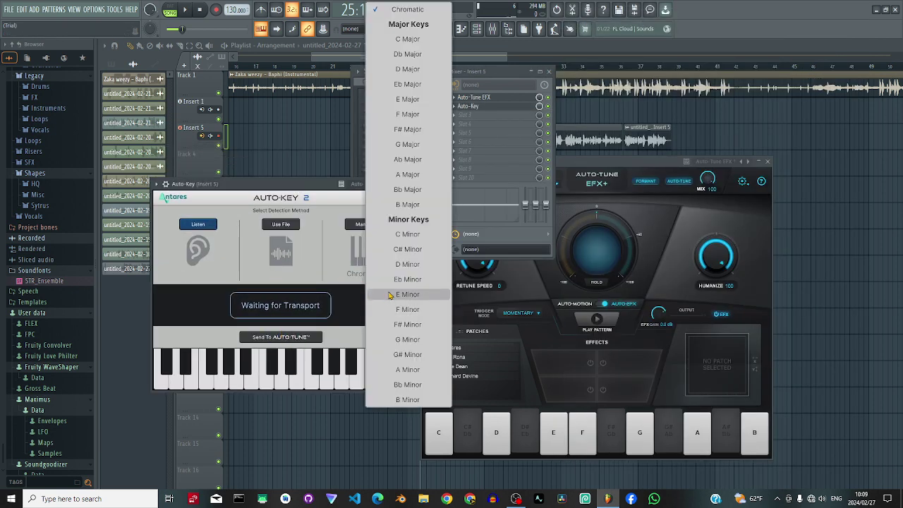
pyautogui.click(407, 279)
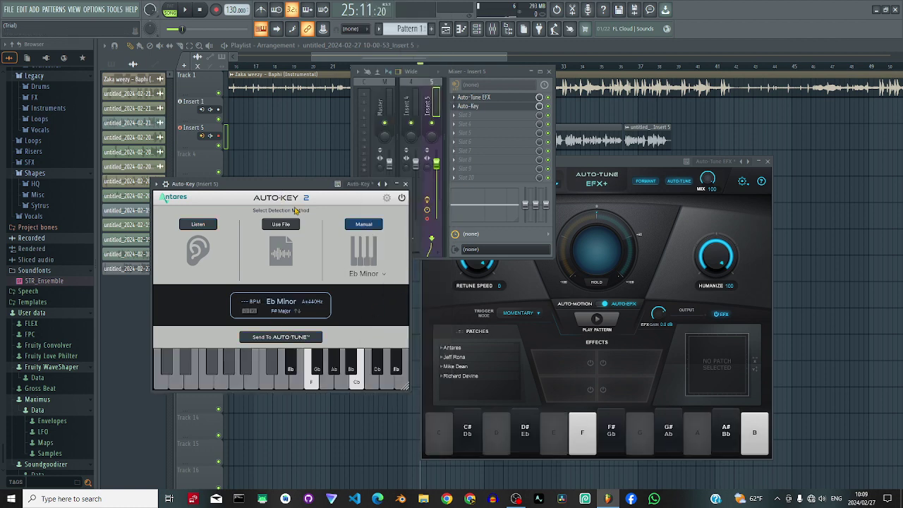
pyautogui.moveTo(574, 163); pyautogui.dragTo(655, 163)
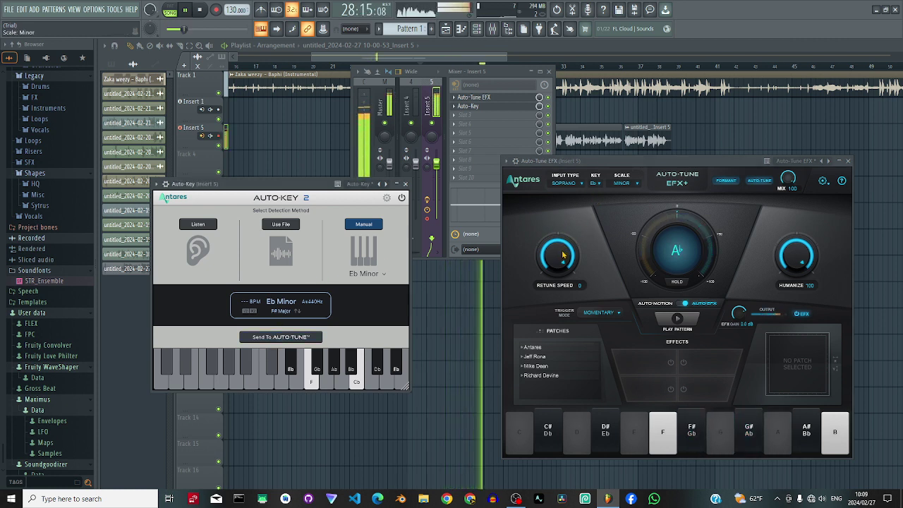
# - Set the Auto-Tune EFX Retune Speed to 4 and send Eb Major to it from Auto-Key
pyautogui.scroll(2, 554, 261)
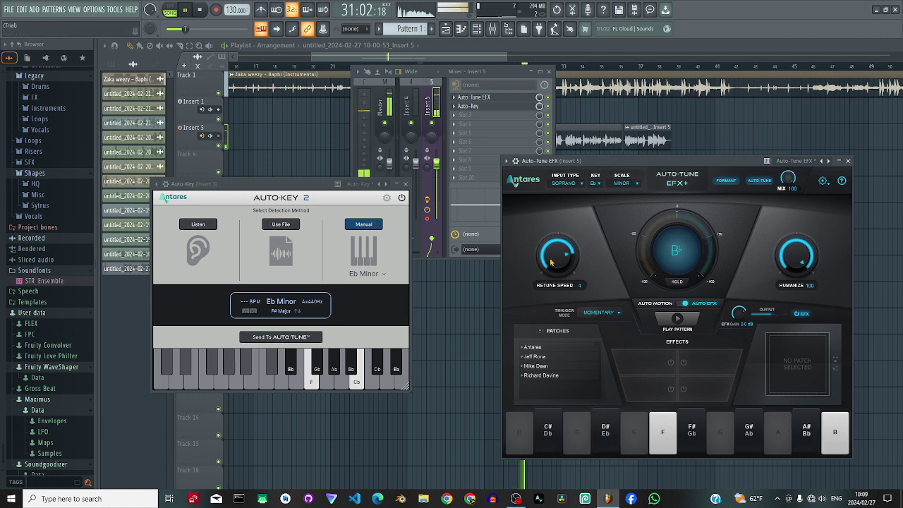
pyautogui.click(363, 274)
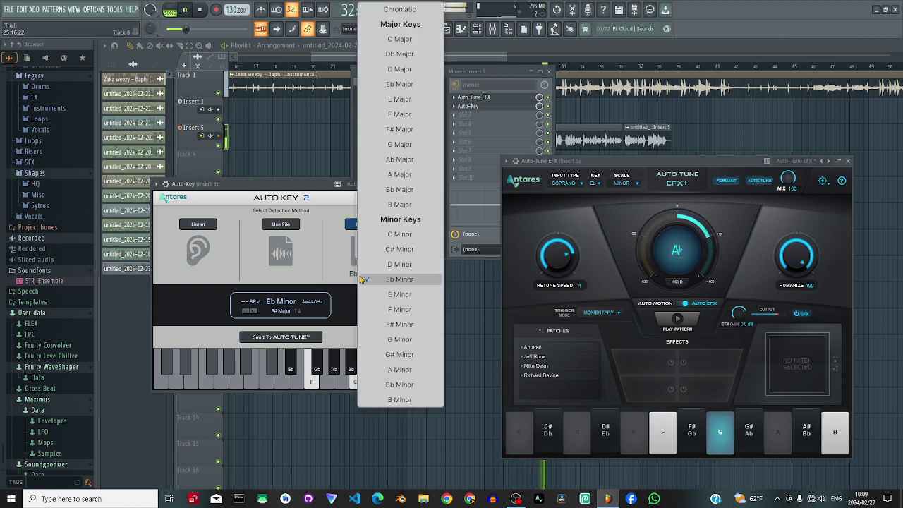
pyautogui.click(390, 83)
pyautogui.click(279, 337)
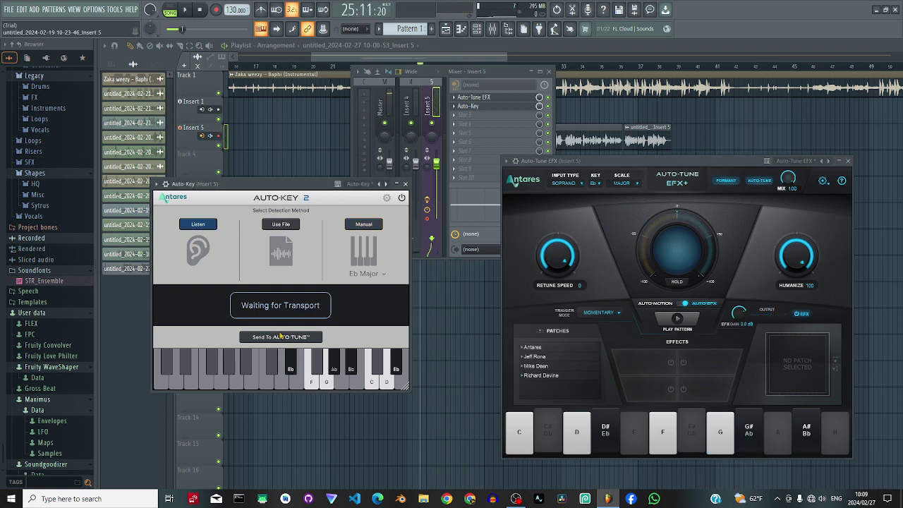
# - Detect the key from playback with Auto-Key's Listen mode, send it to Auto-Tune and audition the corrected vocal
pyautogui.press('space')
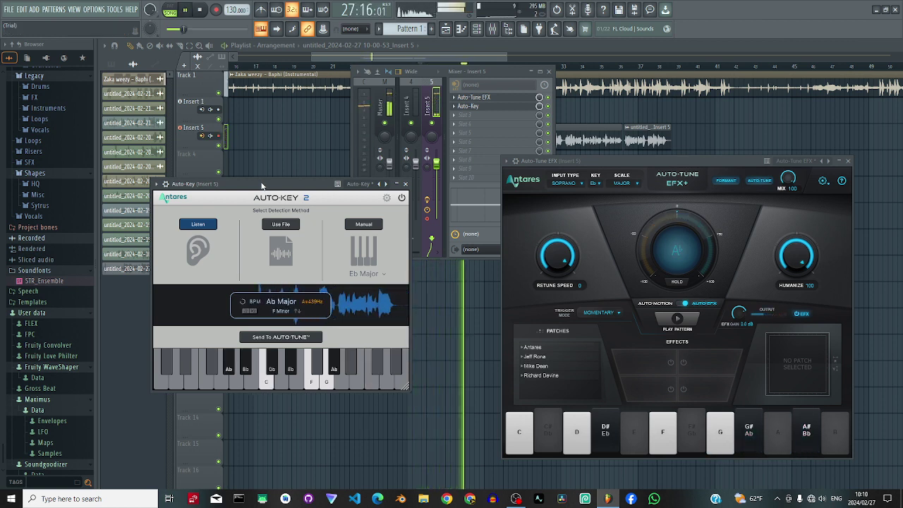
pyautogui.press('space')
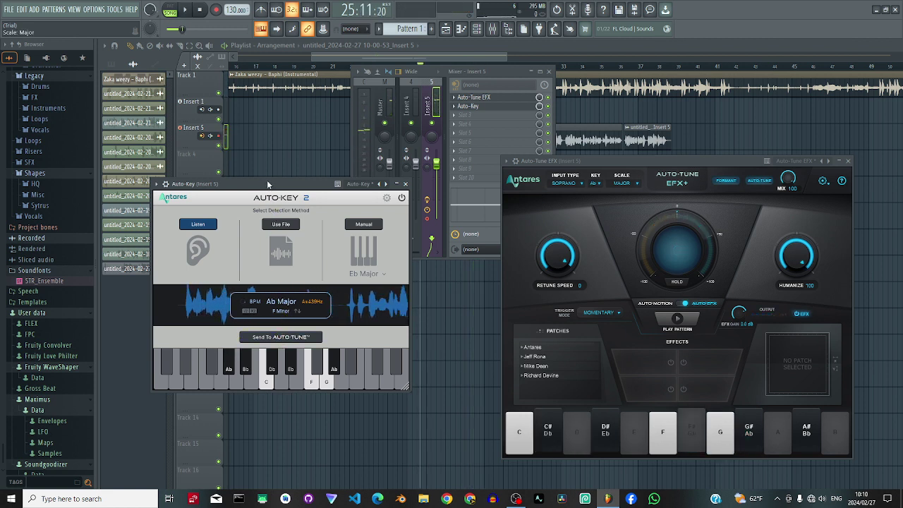
pyautogui.press('space')
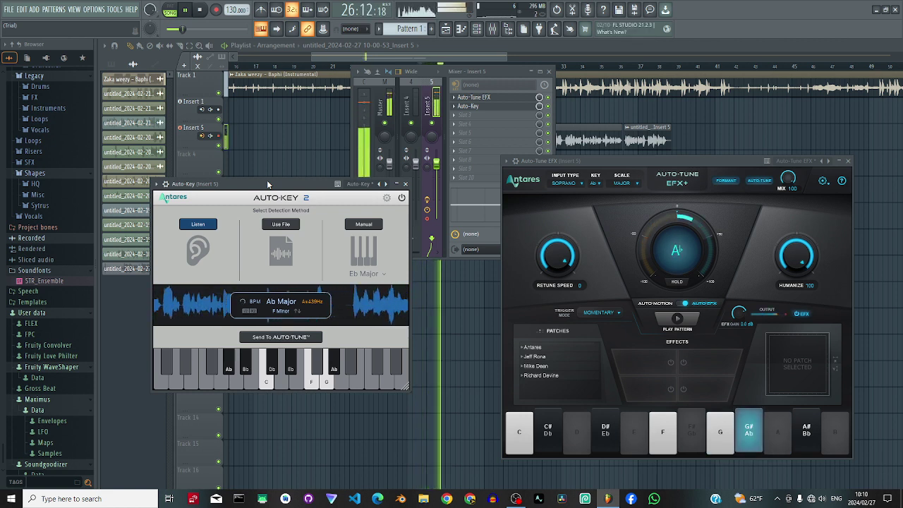
pyautogui.moveTo(547, 257); pyautogui.dragTo(547, 273)
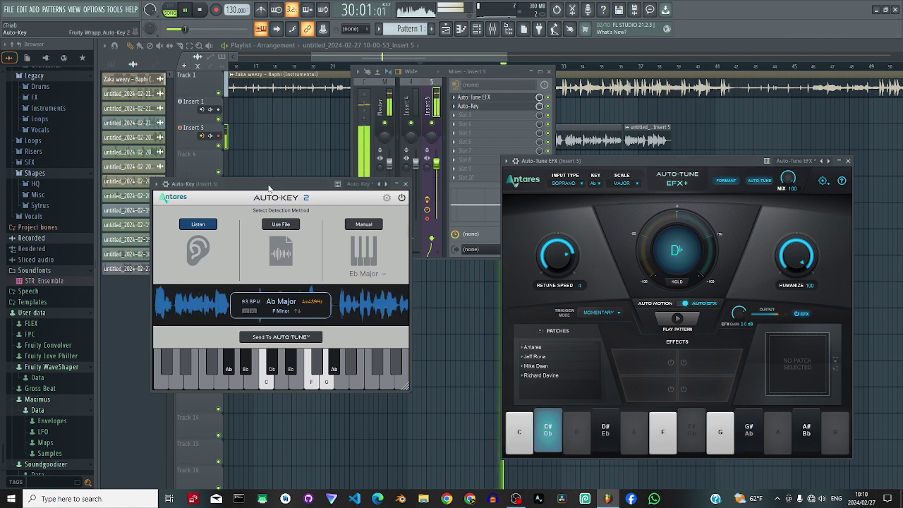
pyautogui.moveTo(268, 187); pyautogui.dragTo(289, 232)
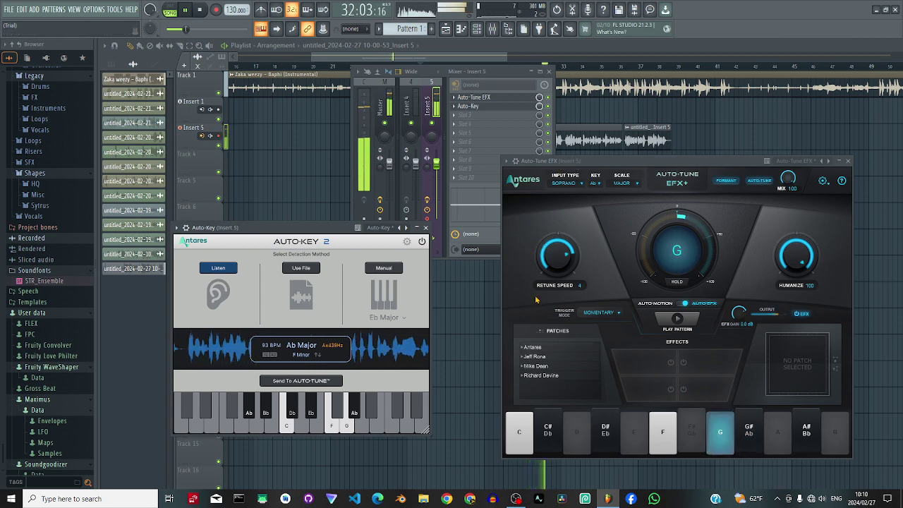
# - Try G Minor and C Major as manual Auto-Key settings, sending each to Auto-Tune and auditioning the vocal
pyautogui.click(384, 268)
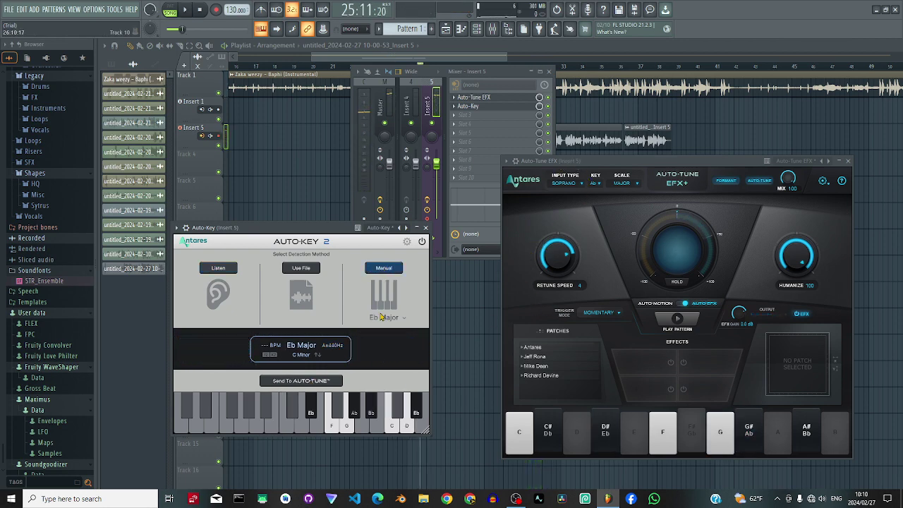
pyautogui.click(378, 318)
pyautogui.click(422, 354)
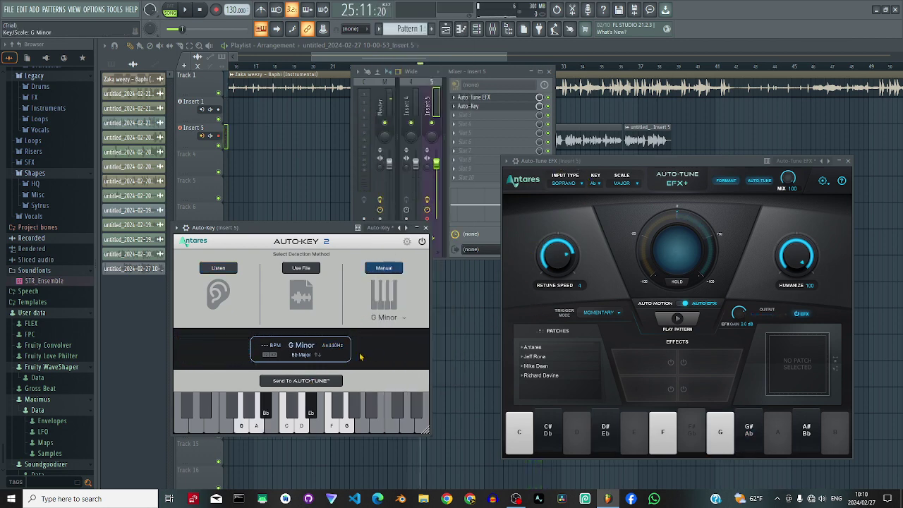
pyautogui.press('space')
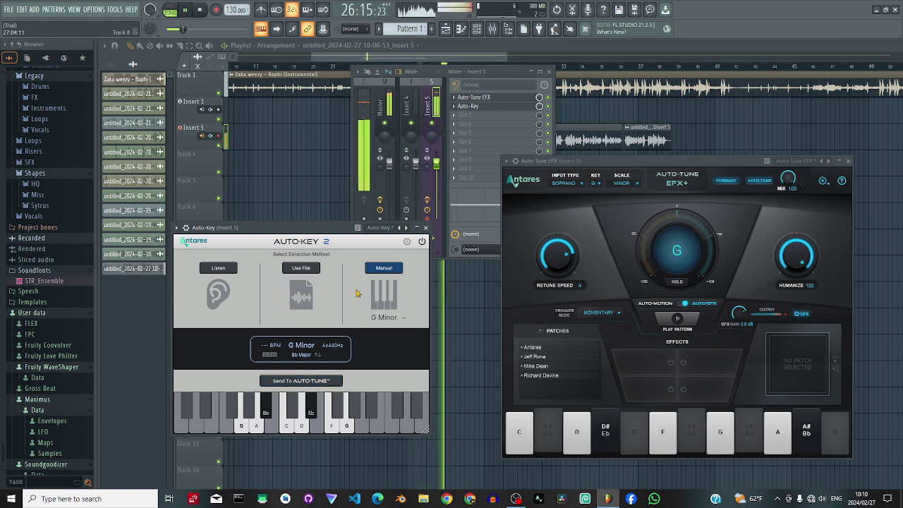
pyautogui.click(390, 318)
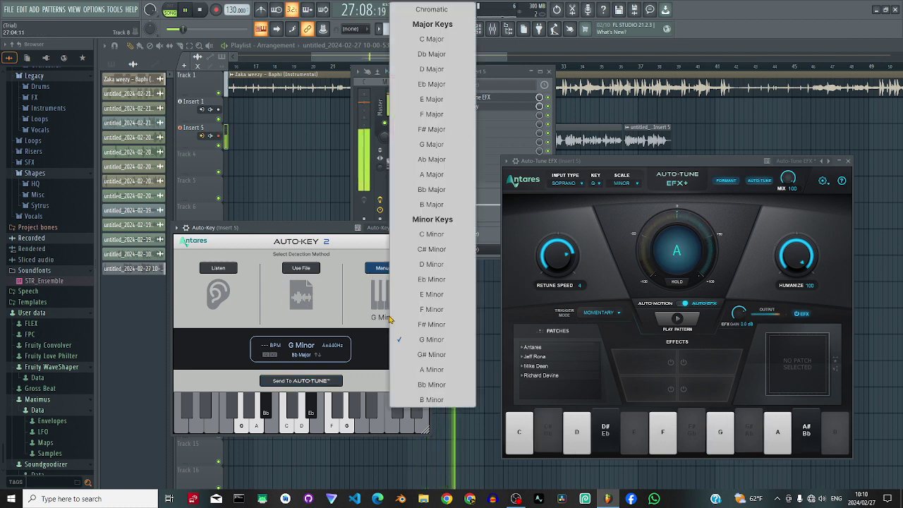
pyautogui.click(432, 39)
pyautogui.click(311, 379)
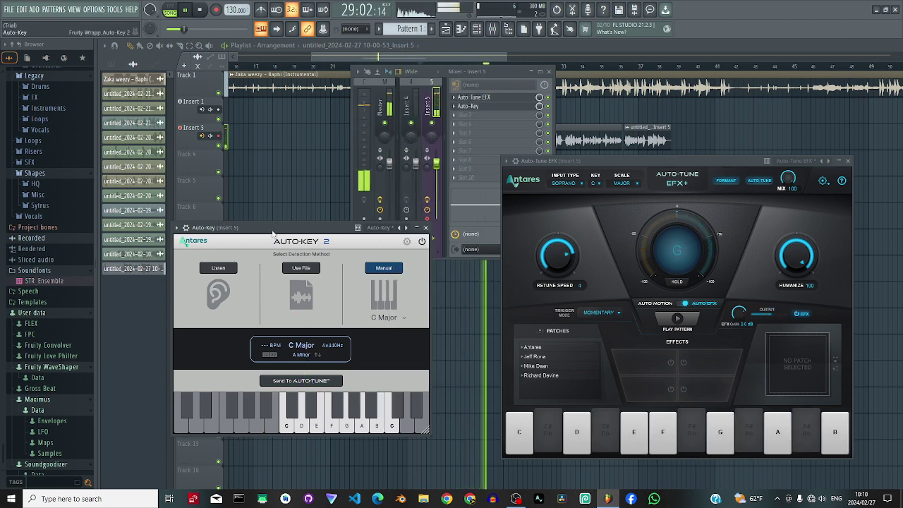
# - Try Eb Major as the Auto-Key setting while the vocal plays through Auto-Tune
pyautogui.click(386, 318)
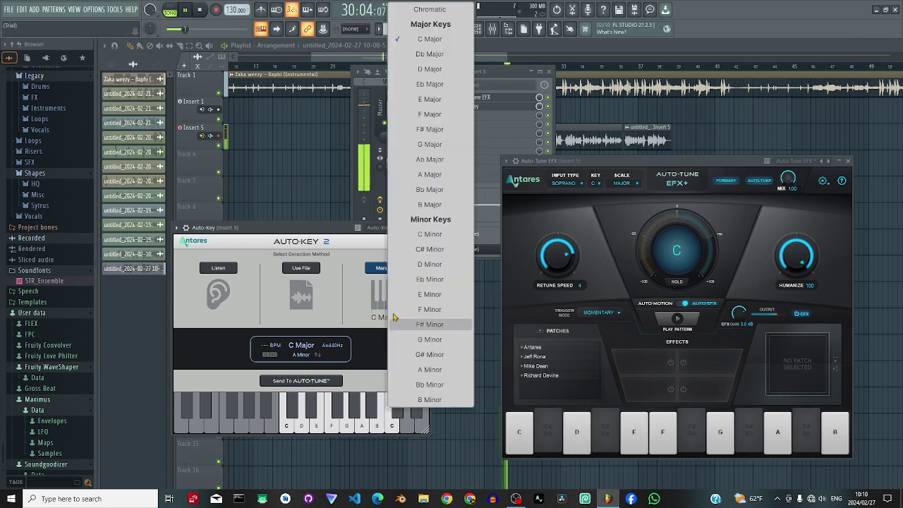
pyautogui.click(427, 84)
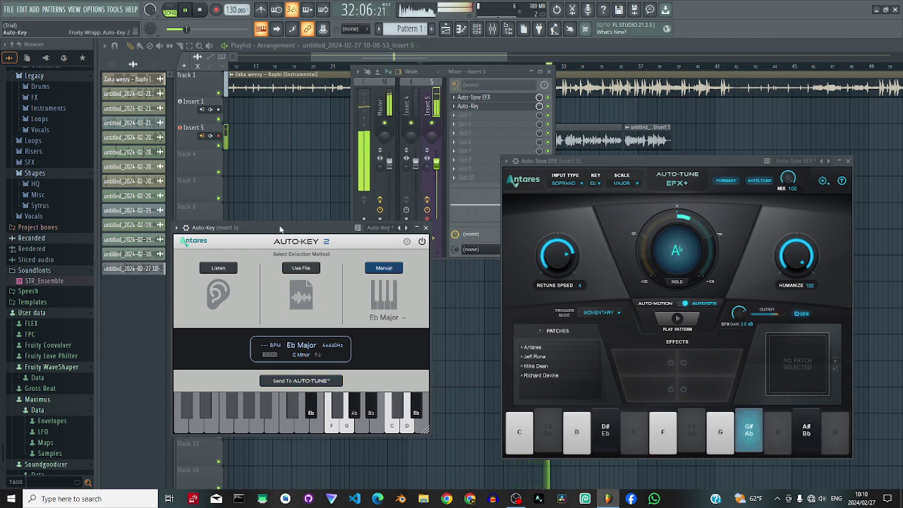
pyautogui.moveTo(277, 229); pyautogui.dragTo(279, 236)
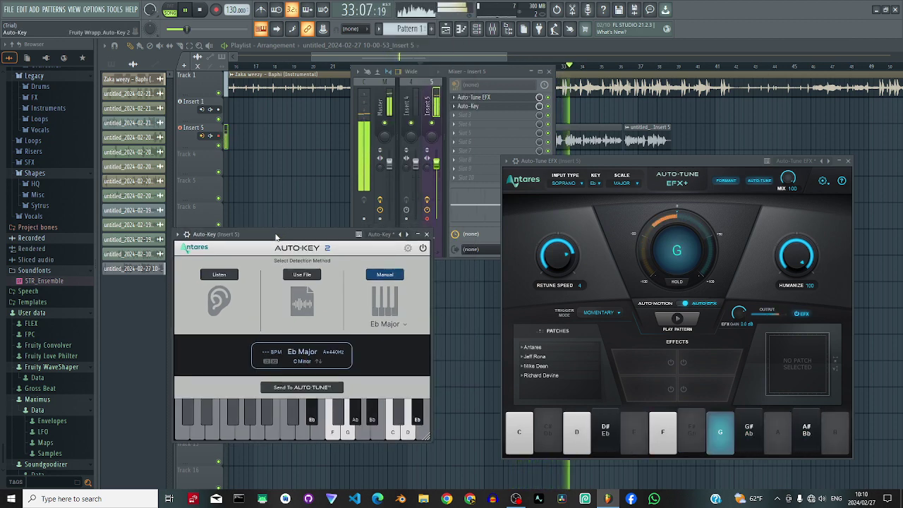
# - Set Auto-Key to Eb Minor, send it to Auto-Tune, and close the plugin and mixer windows
pyautogui.click(376, 327)
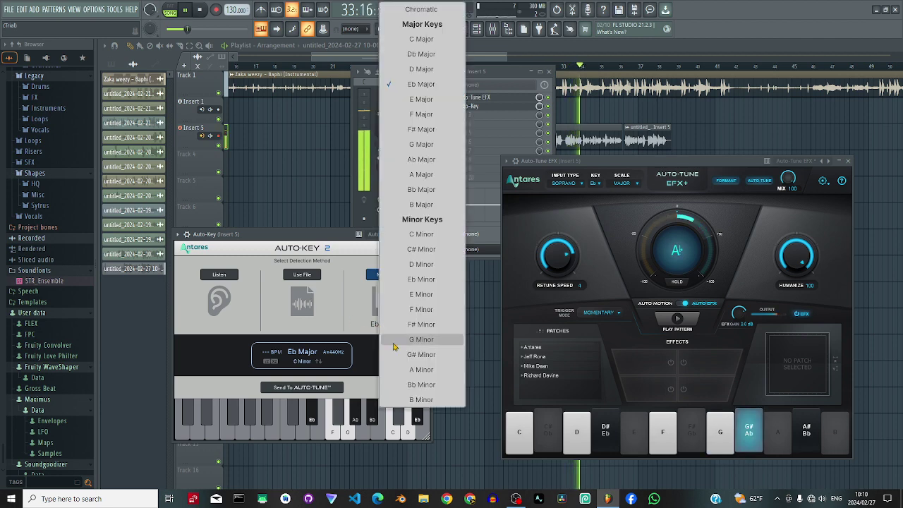
pyautogui.click(409, 286)
pyautogui.click(303, 389)
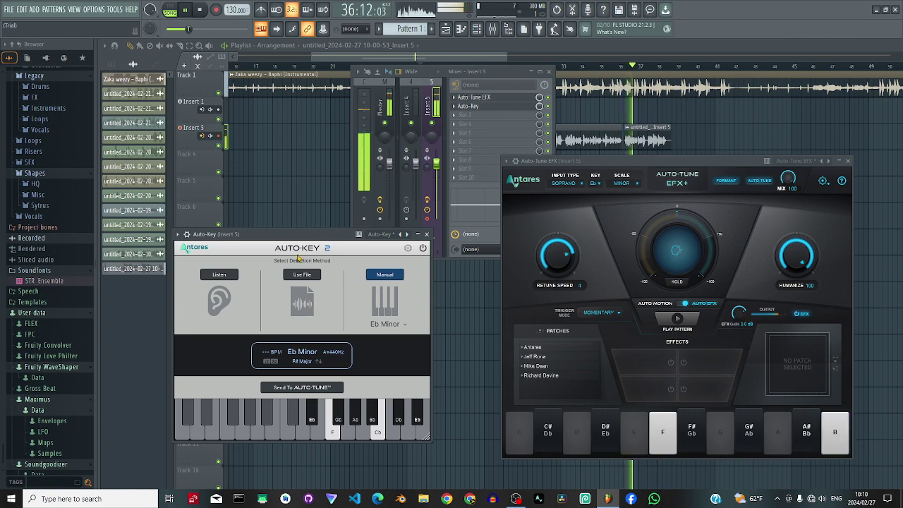
pyautogui.press('F12')
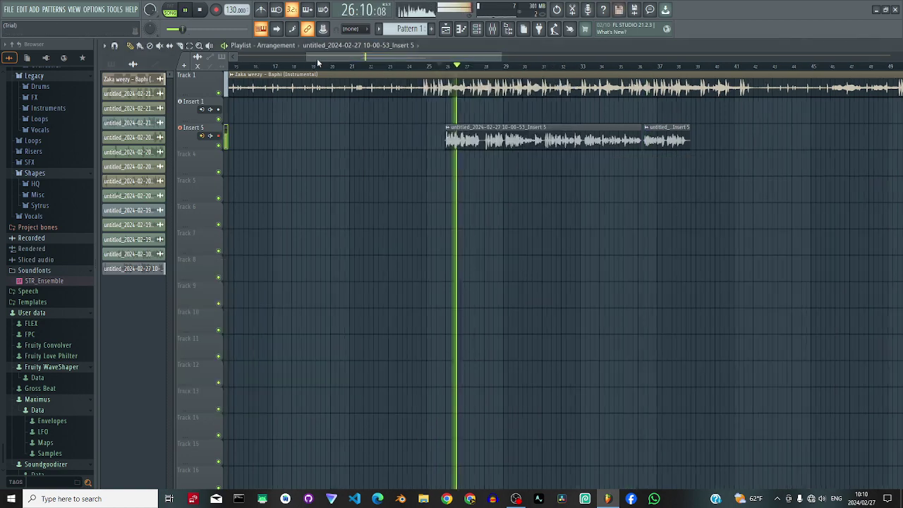
# - Move the second vocal clip earlier to about 36:03:06, checking its timing in playback from 35:05
pyautogui.moveTo(309, 57); pyautogui.dragTo(402, 59)
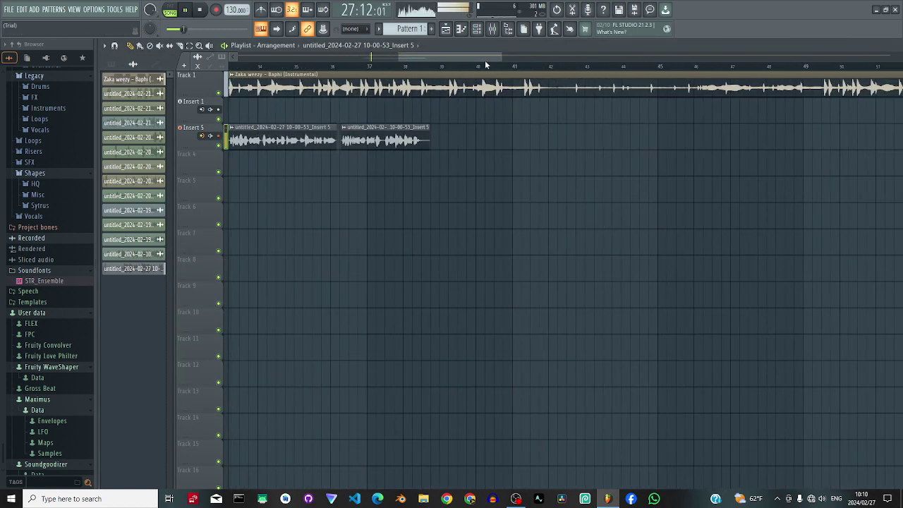
pyautogui.moveTo(499, 56); pyautogui.dragTo(446, 56)
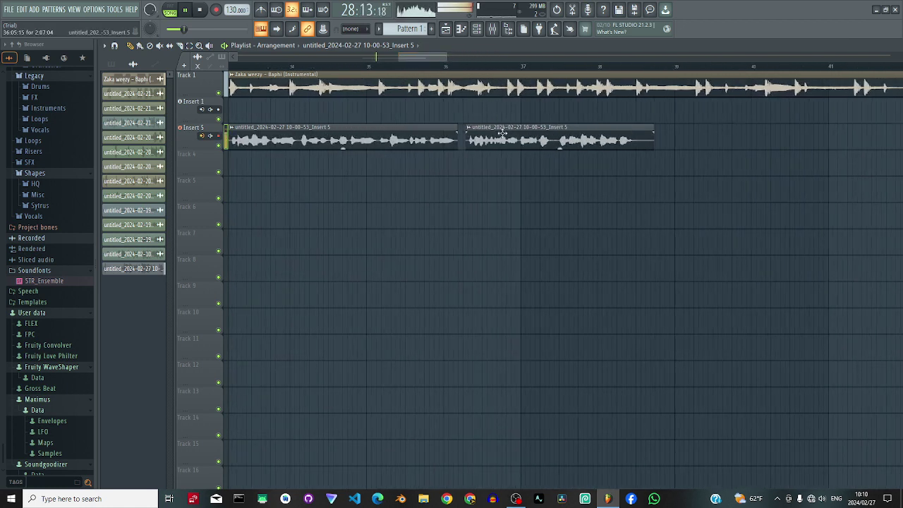
pyautogui.click(382, 65)
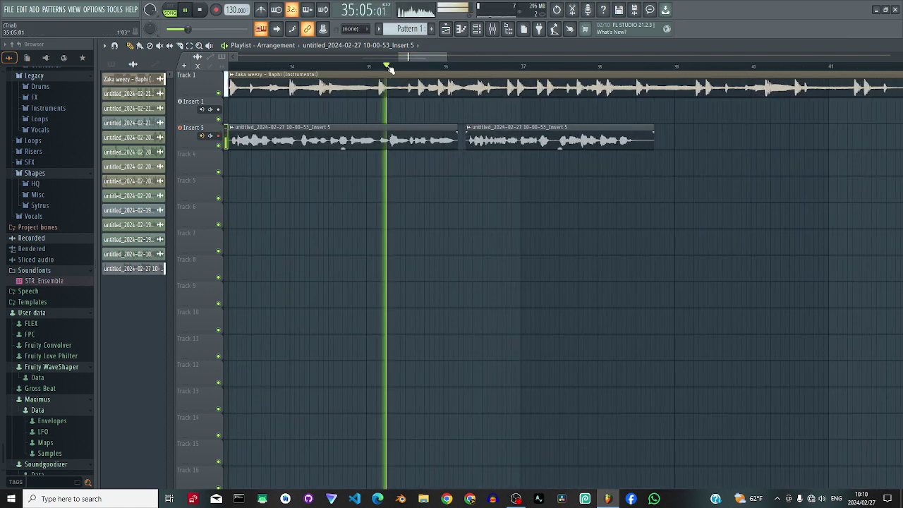
pyautogui.moveTo(513, 135); pyautogui.dragTo(505, 135)
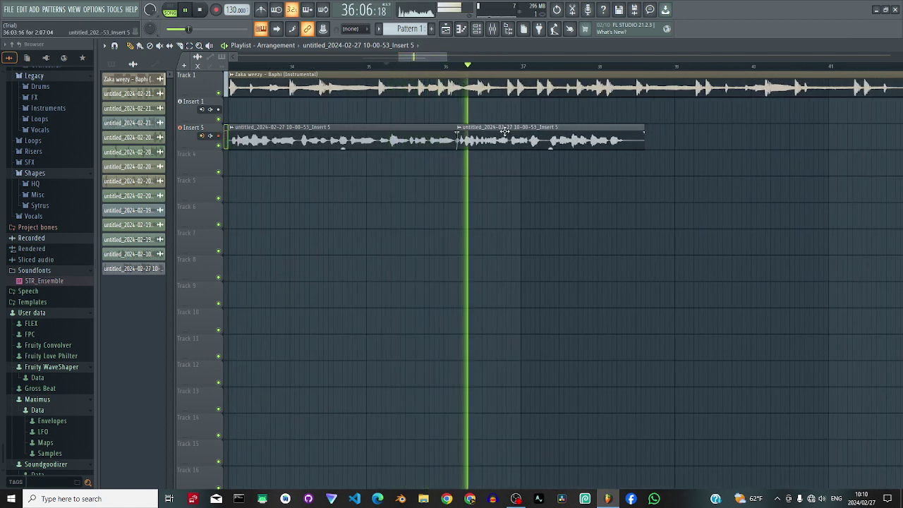
pyautogui.click(392, 69)
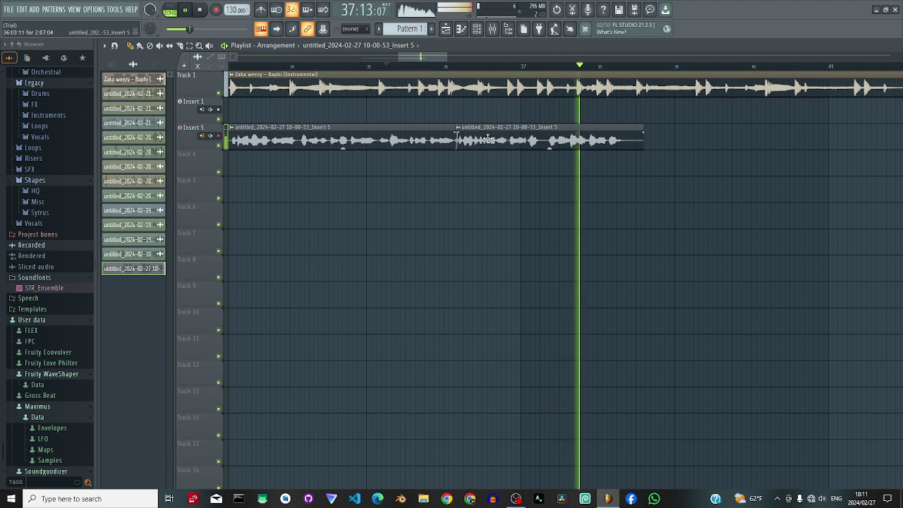
pyautogui.press('space')
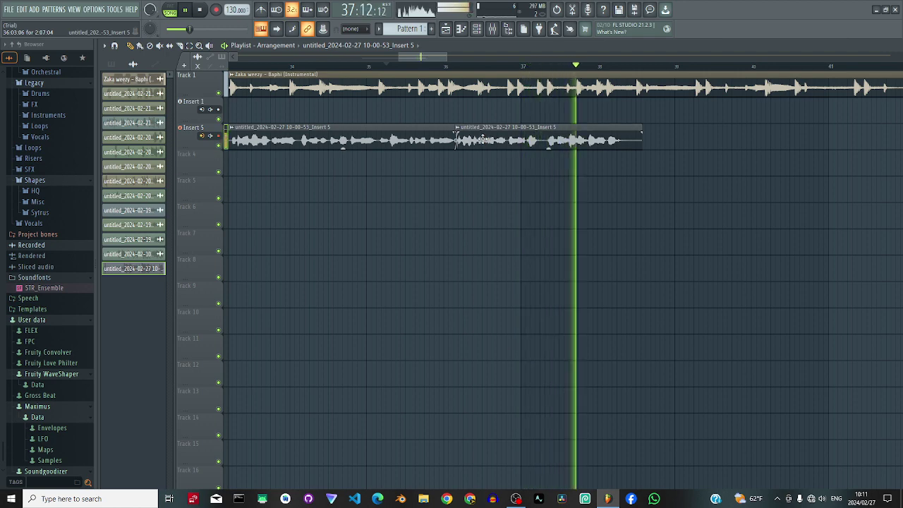
pyautogui.press('space')
# - Play the vocal with the instrumental from about 25:16, just before the first vocal clip
pyautogui.moveTo(399, 57); pyautogui.dragTo(344, 60)
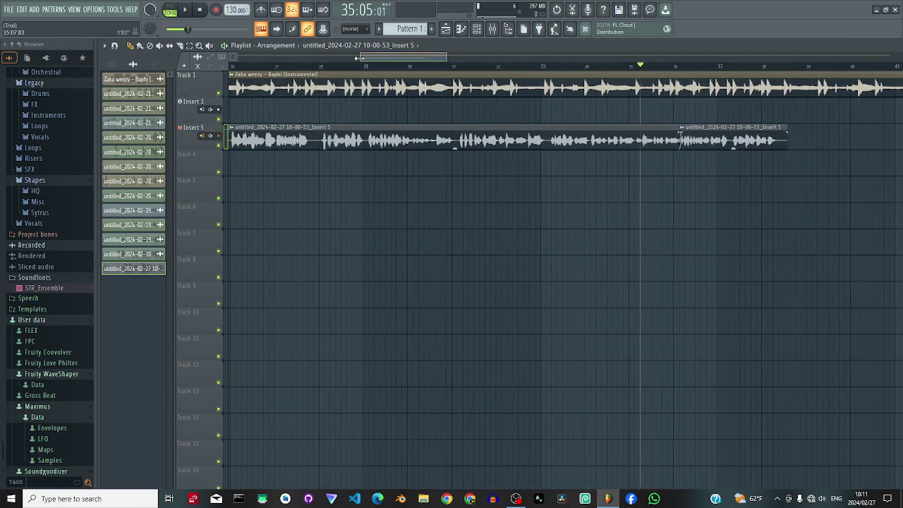
pyautogui.press('space')
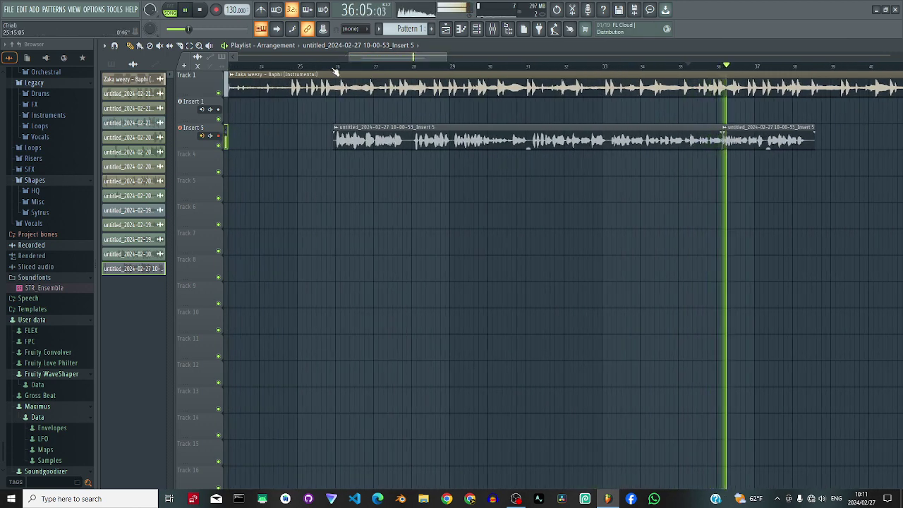
pyautogui.click(331, 65)
# - Stop playback and load DeeDoubler in the third effect slot of the Insert 5 mixer track
pyautogui.press('F9')
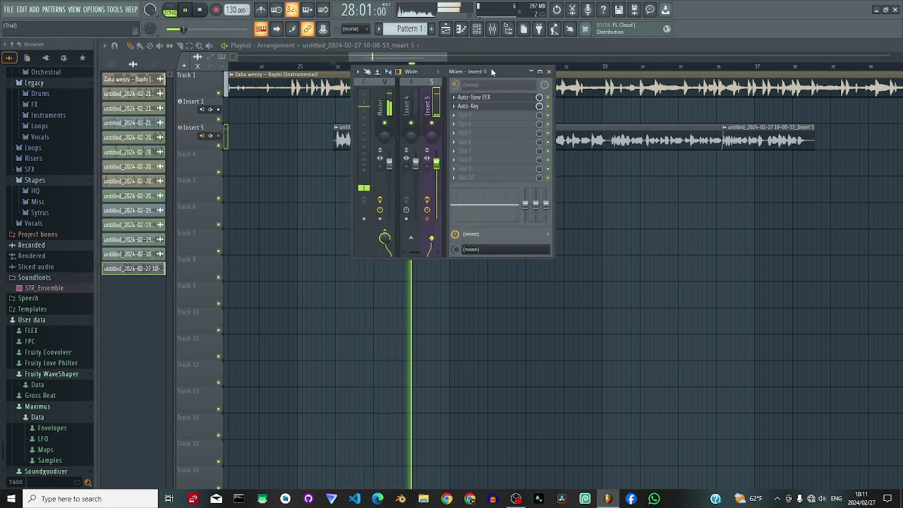
pyautogui.press('space')
pyautogui.click(455, 115)
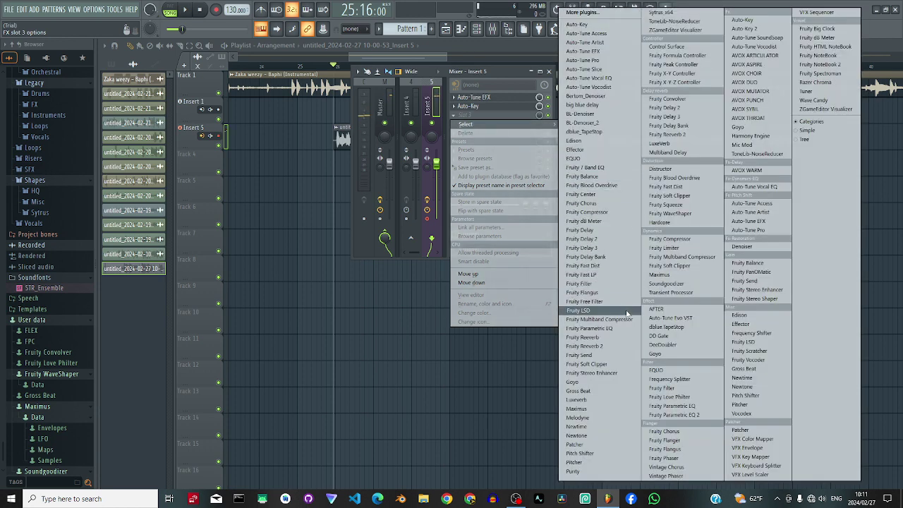
pyautogui.click(663, 345)
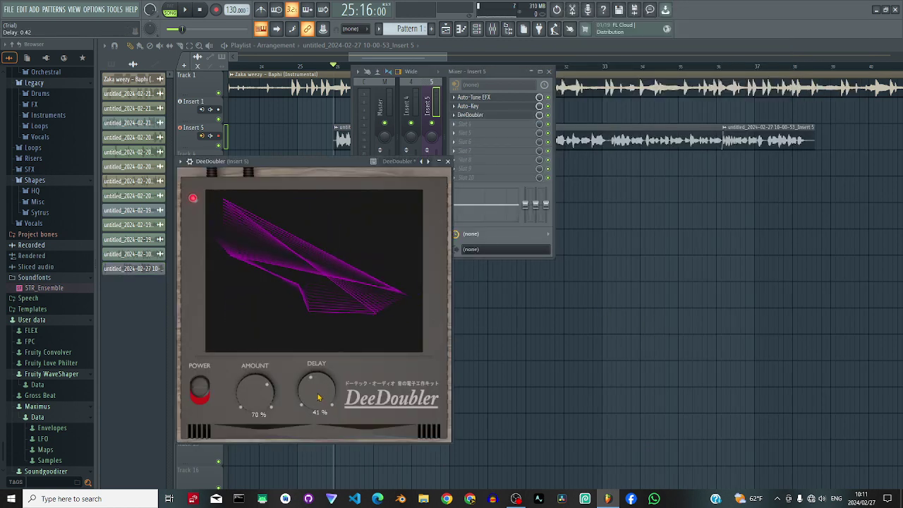
# - Set DeeDoubler's amount to about 28% and its delay to 29%, and play the vocal to check the doubling
pyautogui.moveTo(318, 394); pyautogui.dragTo(318, 404)
pyautogui.moveTo(254, 396); pyautogui.dragTo(254, 399)
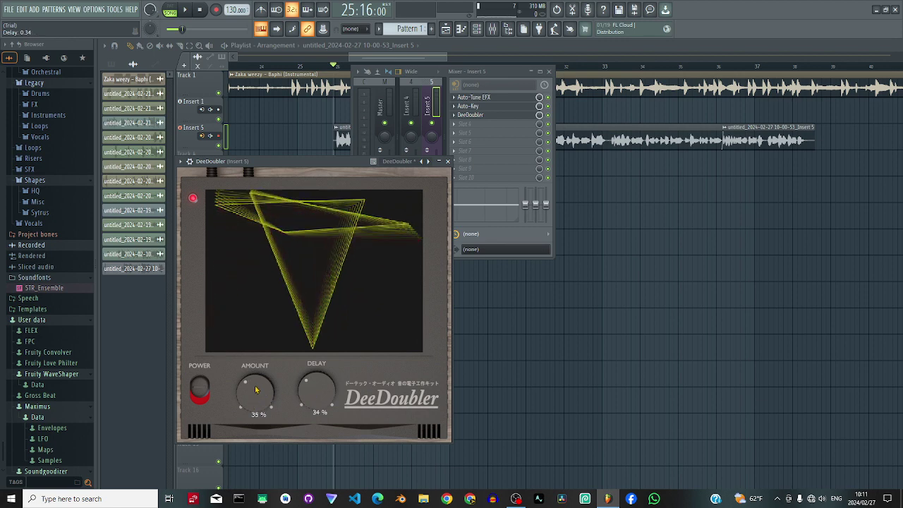
pyautogui.moveTo(255, 394); pyautogui.dragTo(254, 397)
pyautogui.press('space')
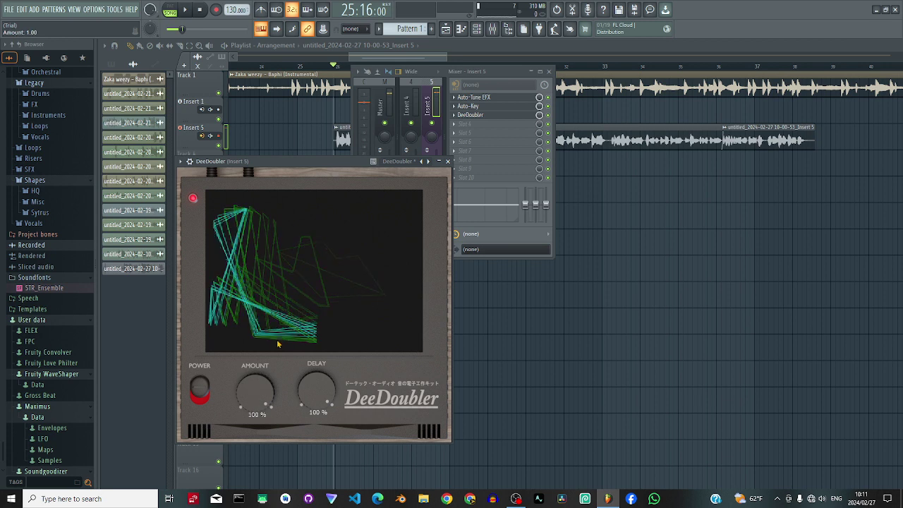
pyautogui.press('space')
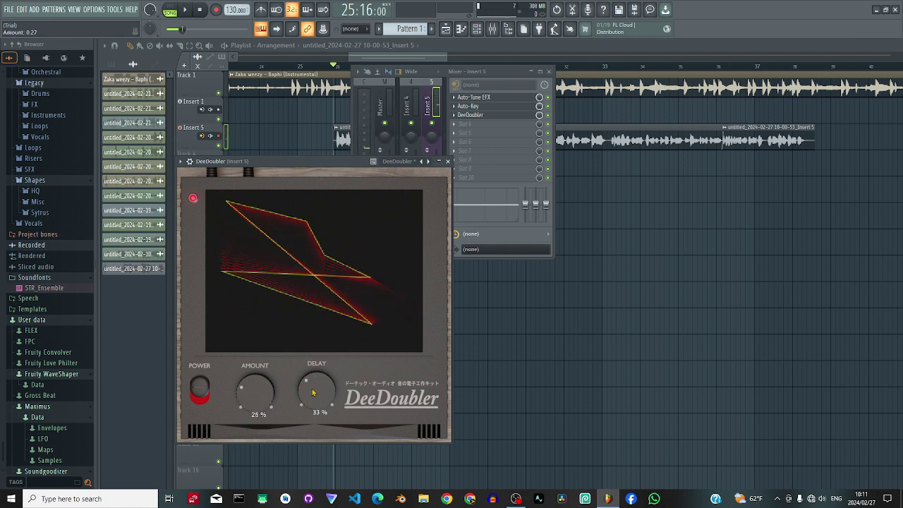
pyautogui.moveTo(320, 389); pyautogui.dragTo(314, 396)
pyautogui.press('space')
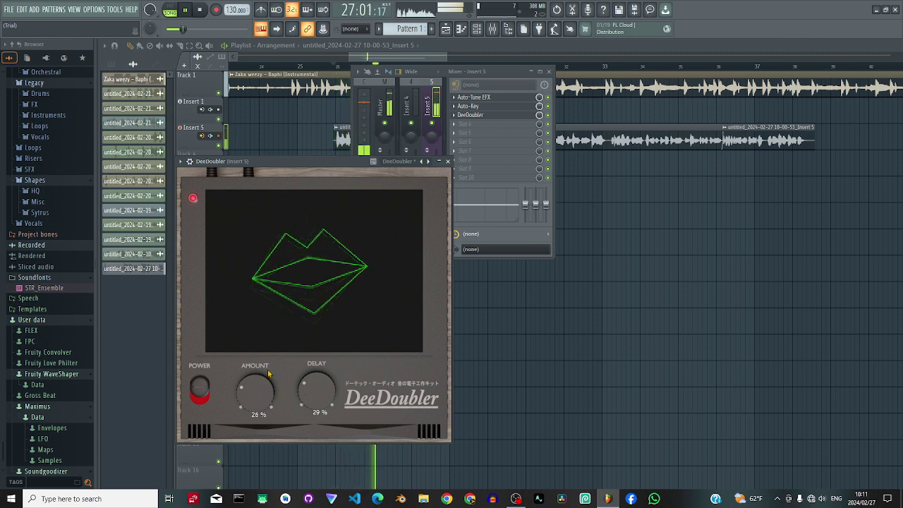
# - Load Fruity Delay 3 in the fourth effect slot and set it to tempo-synced ping pong with input wet at 37.3%
pyautogui.click(497, 69)
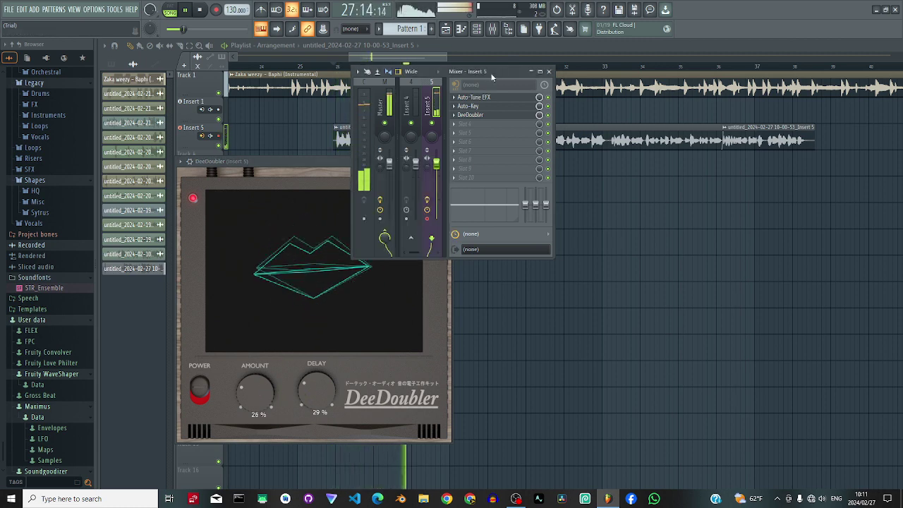
pyautogui.click(458, 125)
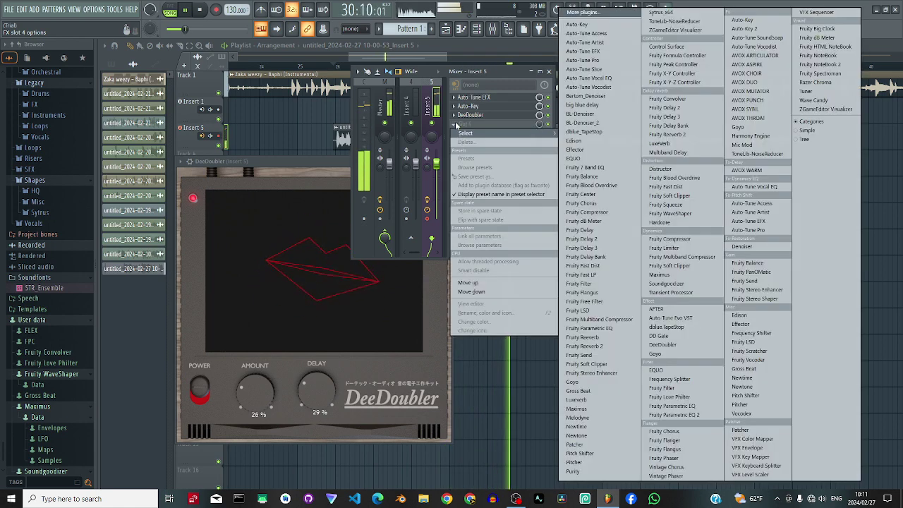
pyautogui.click(597, 249)
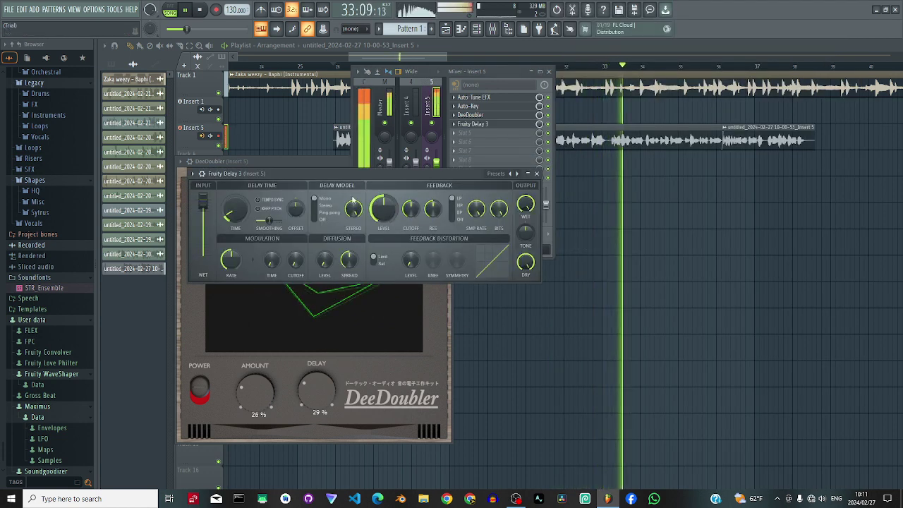
pyautogui.press('space')
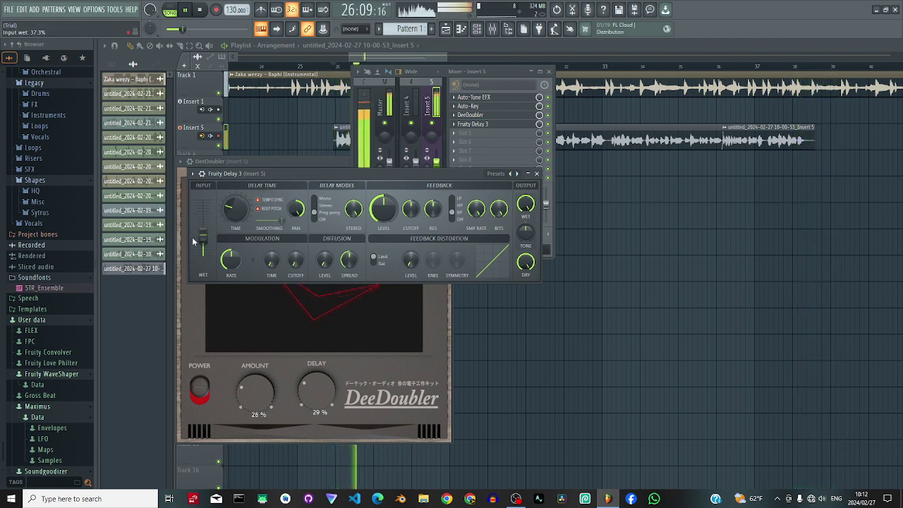
pyautogui.moveTo(321, 176); pyautogui.dragTo(329, 190)
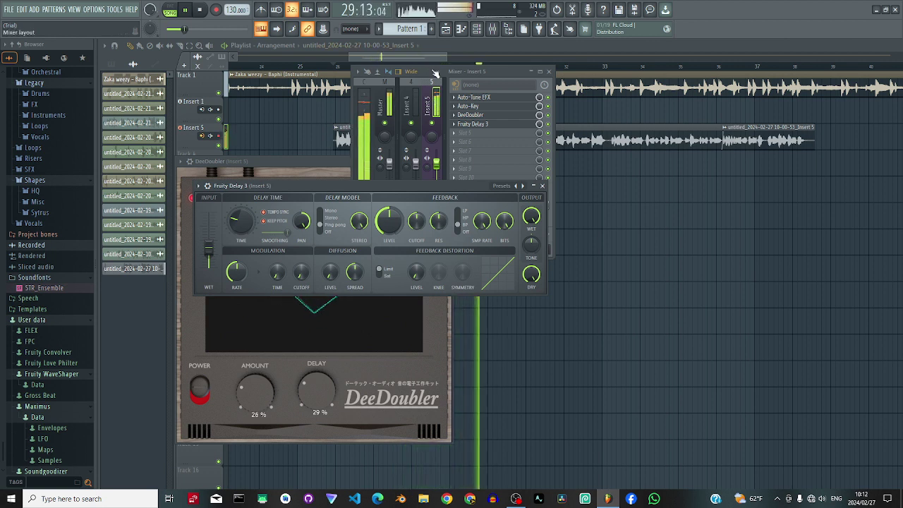
# - Load EQUO in the fifth effect slot and shape its volume curve with lowered lows and raised highs during playback
pyautogui.click(492, 71)
pyautogui.press('space')
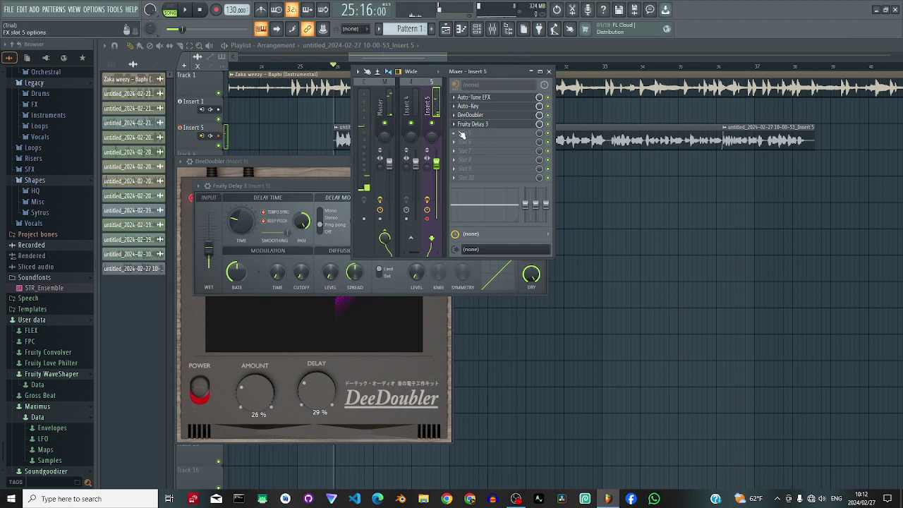
pyautogui.click(462, 134)
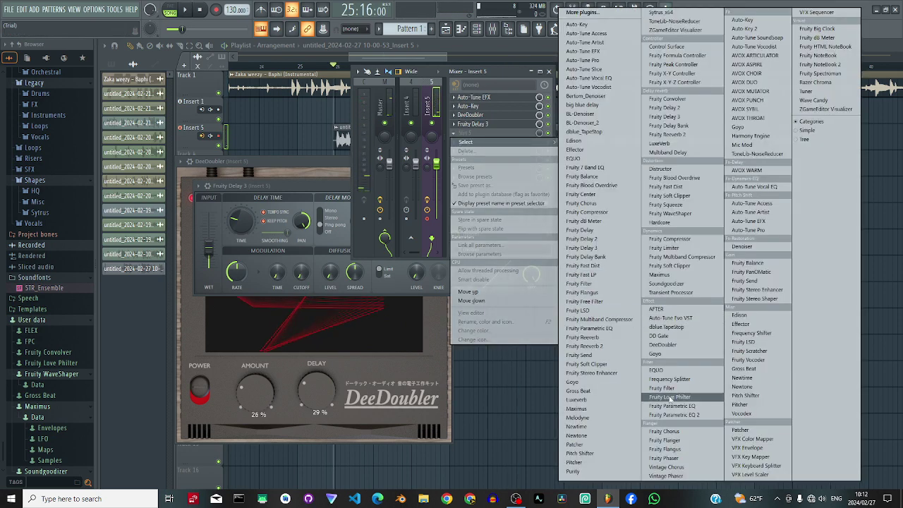
pyautogui.click(656, 370)
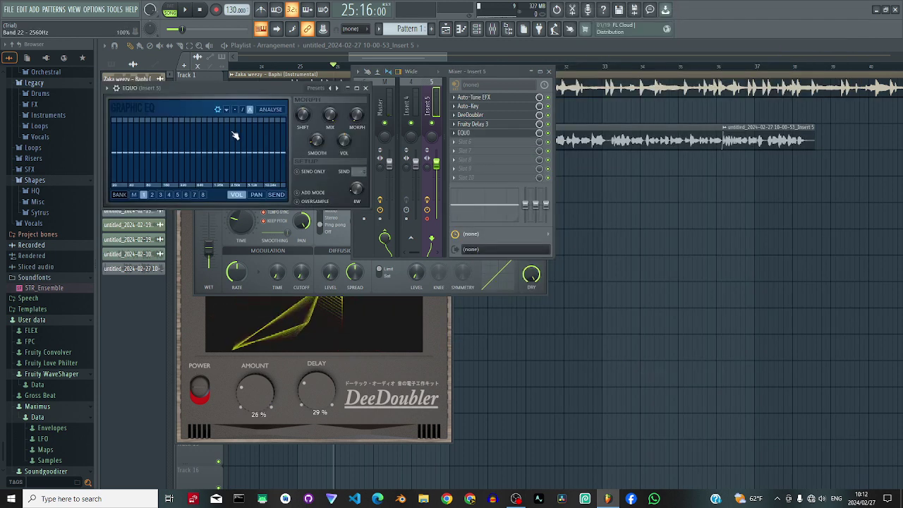
pyautogui.moveTo(259, 89); pyautogui.dragTo(741, 242)
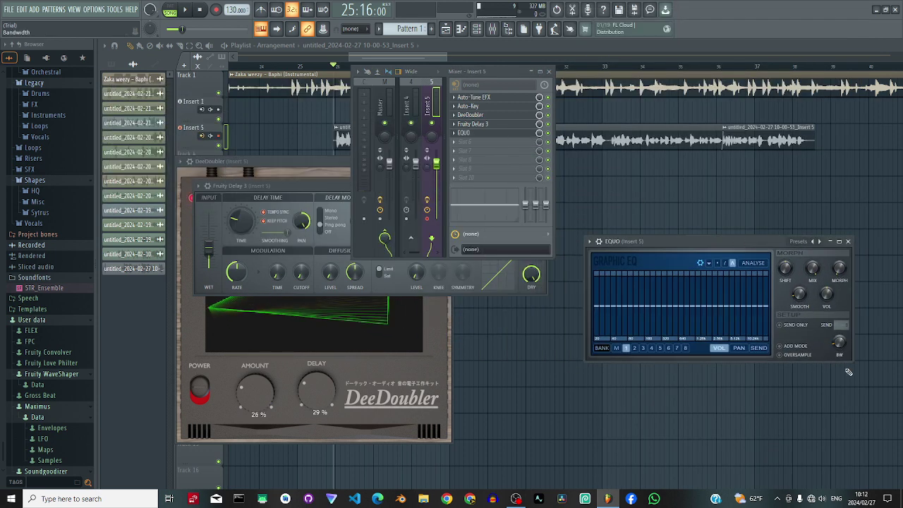
pyautogui.moveTo(792, 296)
pyautogui.mouseDown()
pyautogui.moveTo(719, 291)
pyautogui.moveTo(662, 327)
pyautogui.mouseUp()
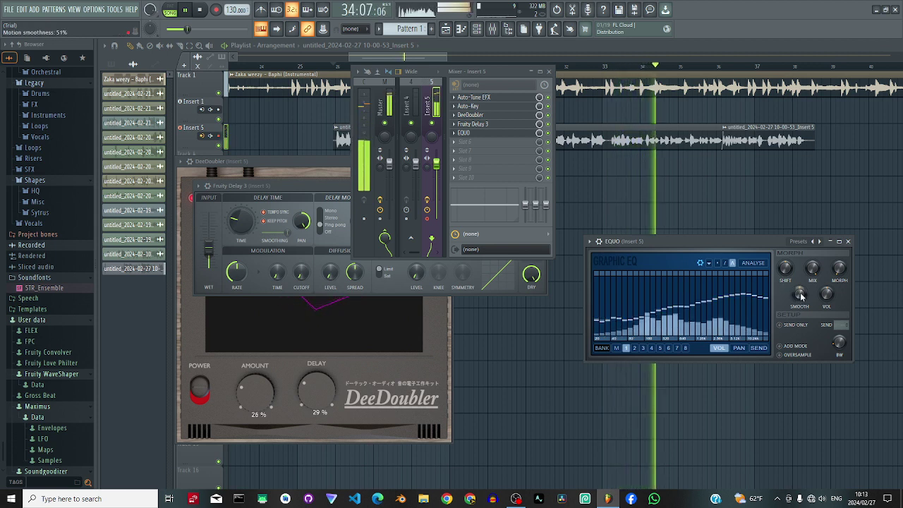
pyautogui.moveTo(764, 301); pyautogui.dragTo(766, 308)
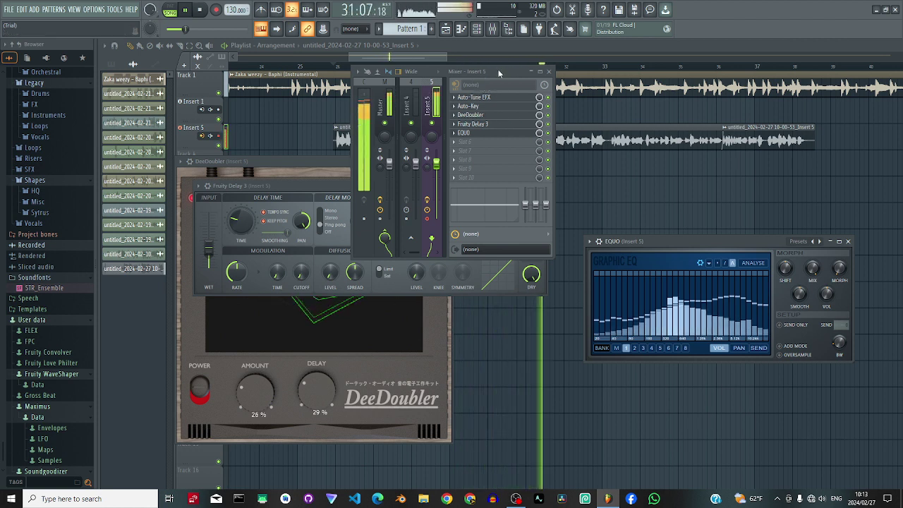
# - Load Auto-Tune Evo VST in the sixth effect slot, disable Auto-Tune EFX and Auto-Key, and play the vocal
pyautogui.click(458, 143)
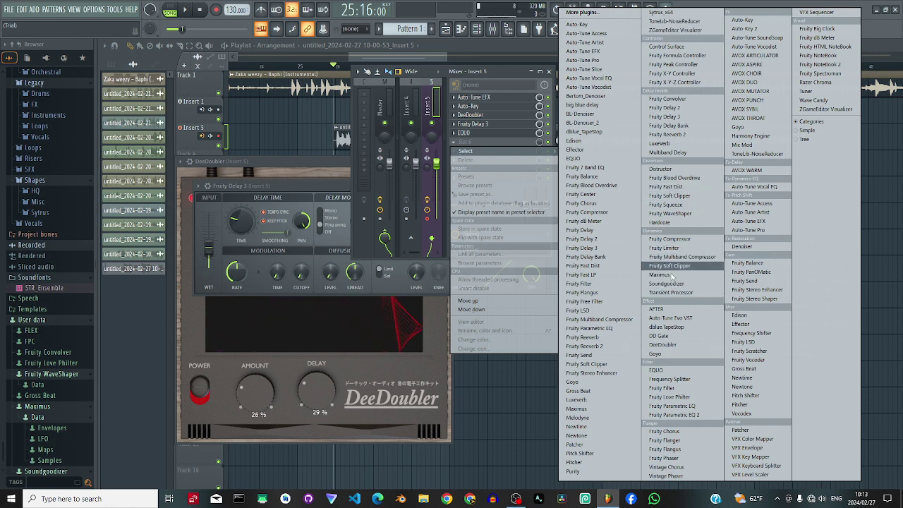
pyautogui.click(669, 323)
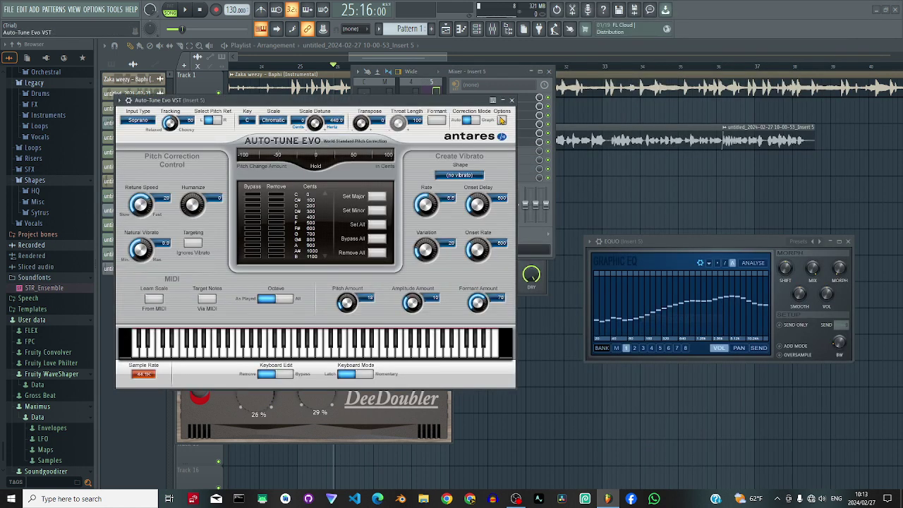
pyautogui.click(492, 71)
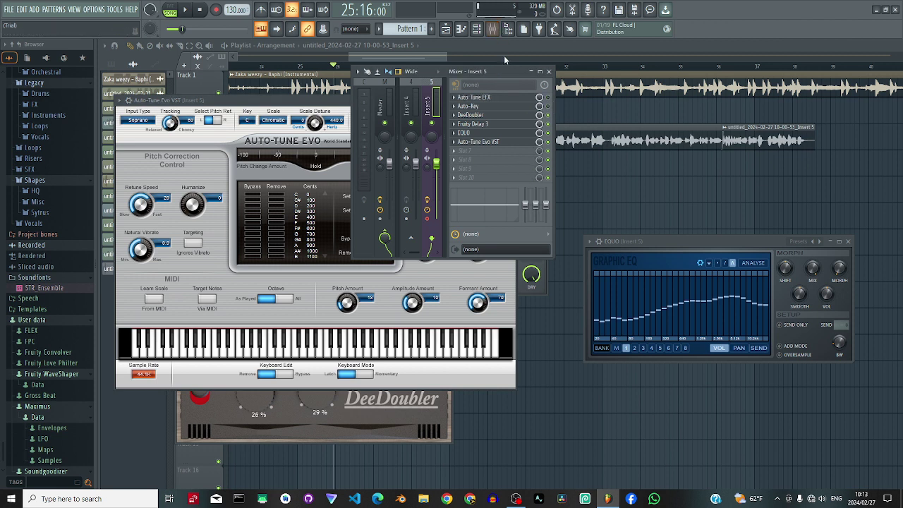
pyautogui.press('space')
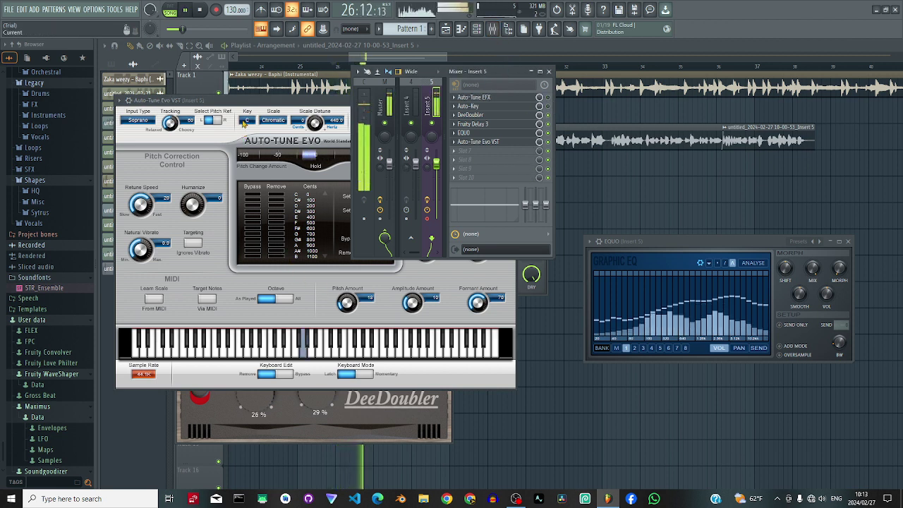
# - In Auto-Tune Evo, set Humanize to 100, the vibrato shape to sine wave and Retune Speed to 19, and enable Ignores Vibrato
pyautogui.click(252, 103)
pyautogui.press('space')
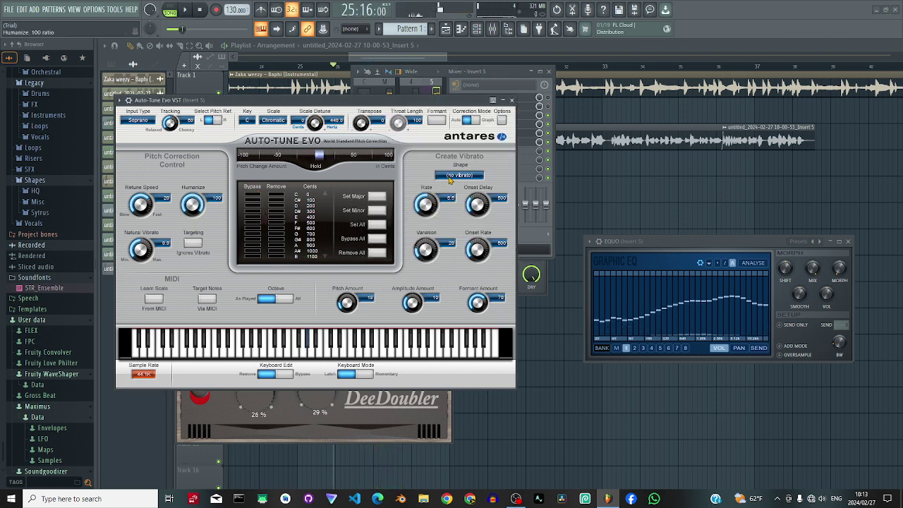
pyautogui.click(458, 174)
pyautogui.click(455, 199)
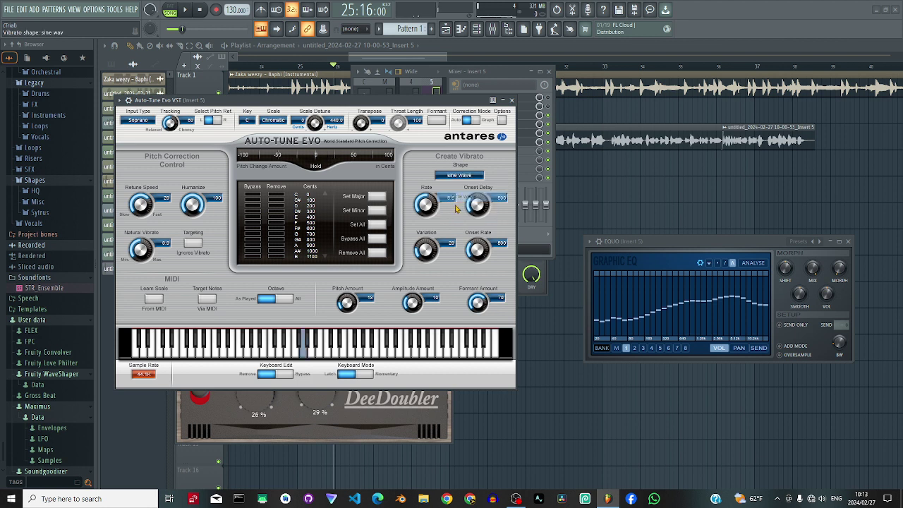
pyautogui.click(454, 176)
pyautogui.click(457, 207)
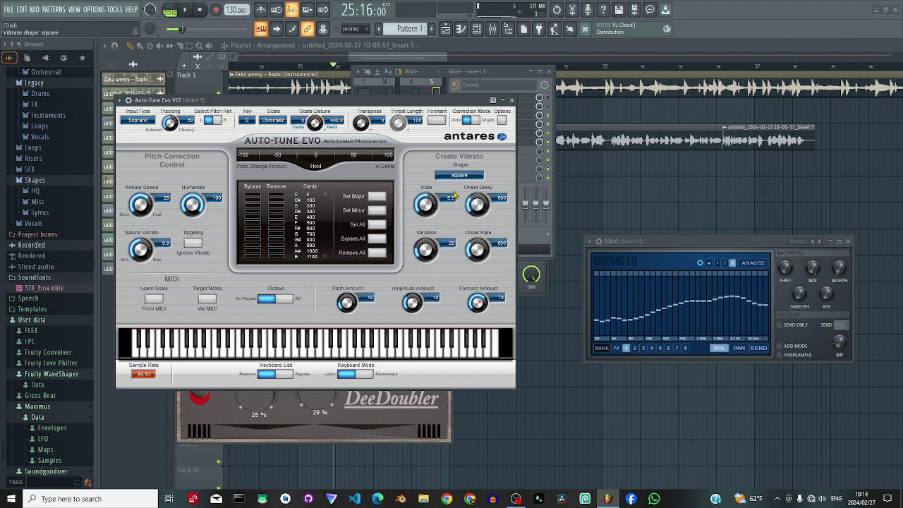
pyautogui.click(451, 177)
pyautogui.click(456, 198)
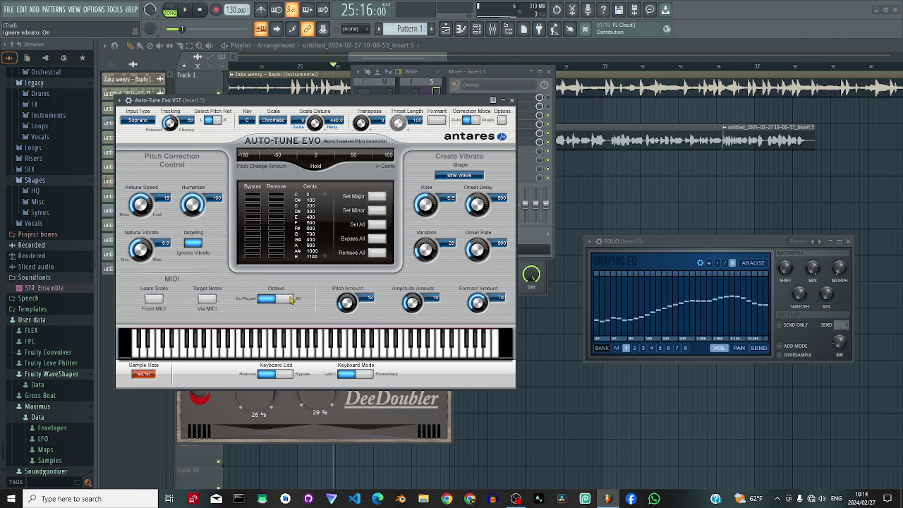
# - Apply Auto-Tune Evo's minor note set, with octave All, key Eb, the 19 Tone scale and Retune Speed 7
pyautogui.click(374, 210)
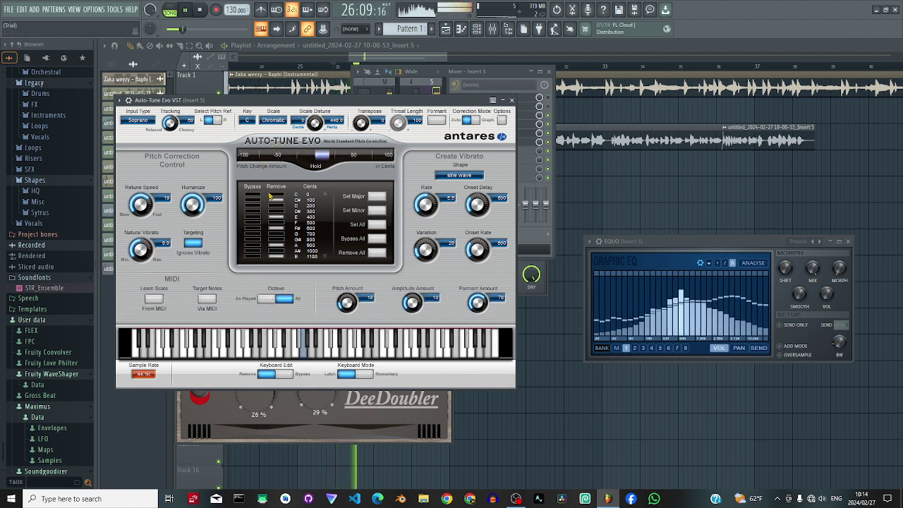
pyautogui.click(270, 123)
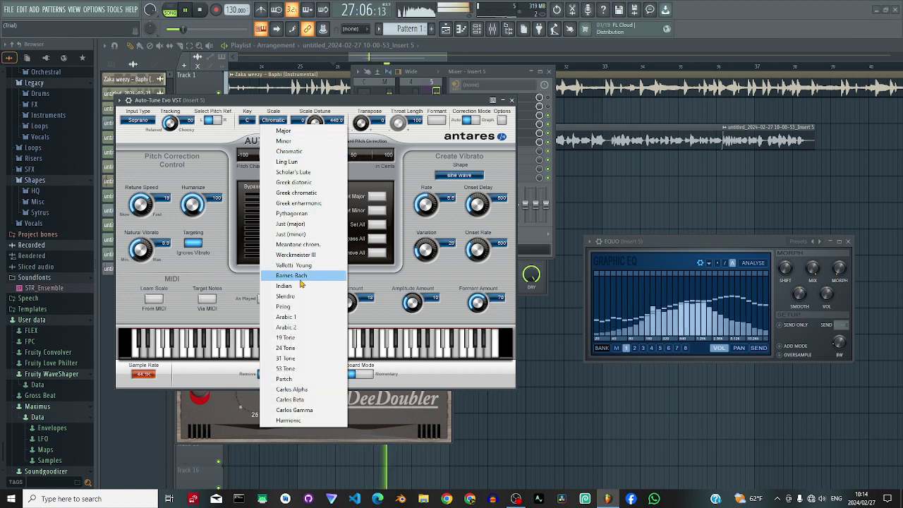
pyautogui.click(296, 339)
pyautogui.click(246, 121)
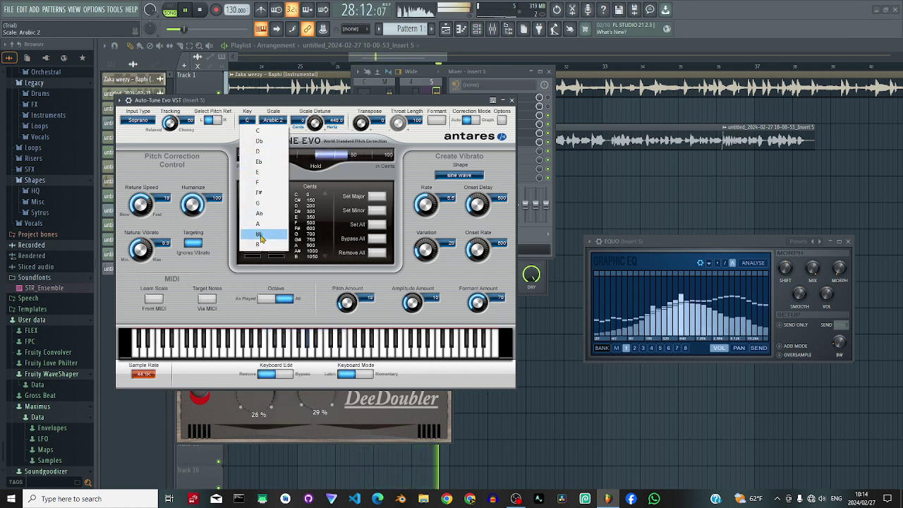
pyautogui.click(258, 161)
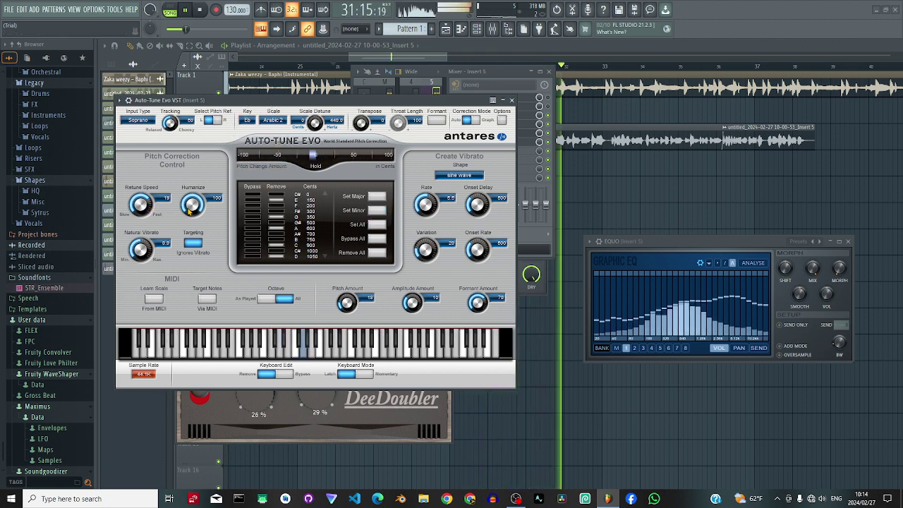
pyautogui.click(269, 124)
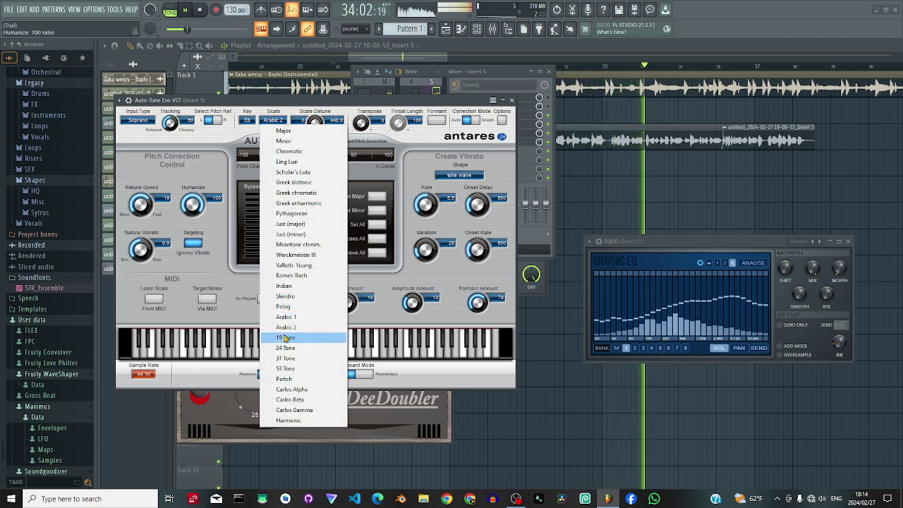
pyautogui.click(285, 337)
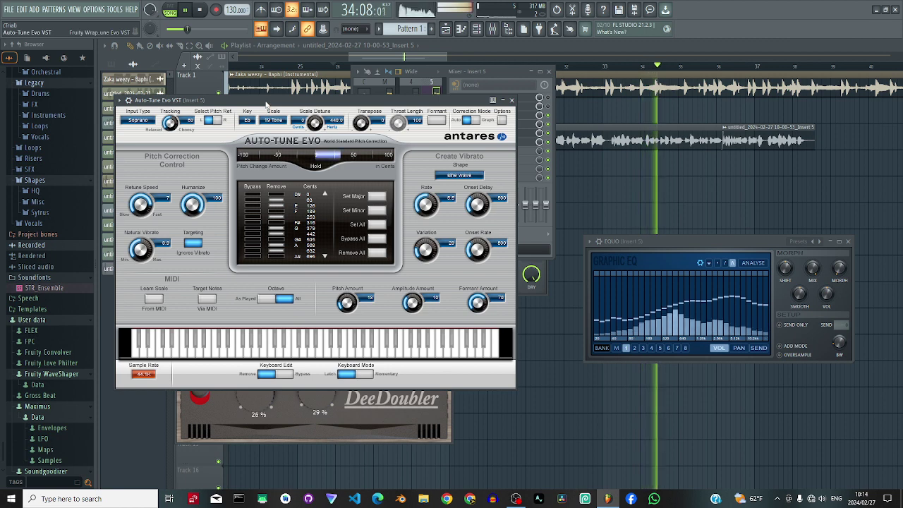
# - Disable Auto-Tune Evo VST, re-enable Auto-Tune EFX and Auto-Key, and replay the vocal with the playlist in full view
pyautogui.moveTo(266, 110); pyautogui.dragTo(261, 186)
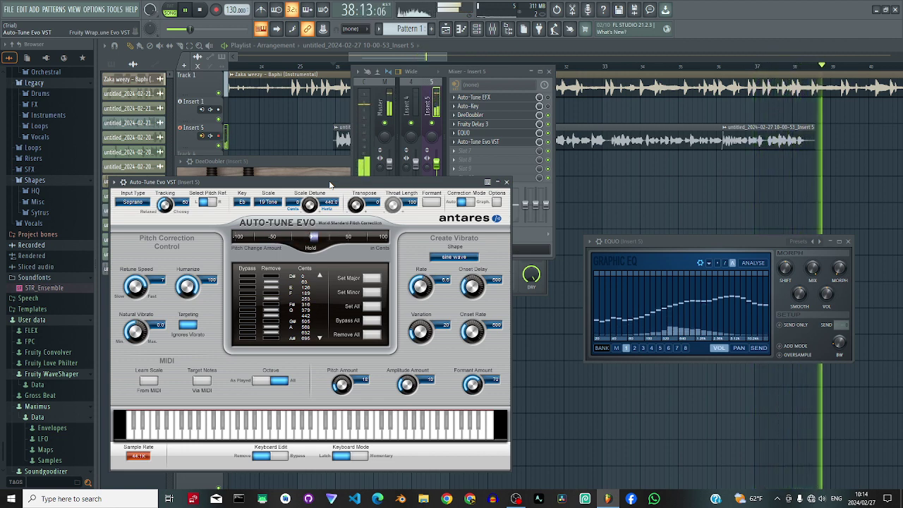
pyautogui.press('space')
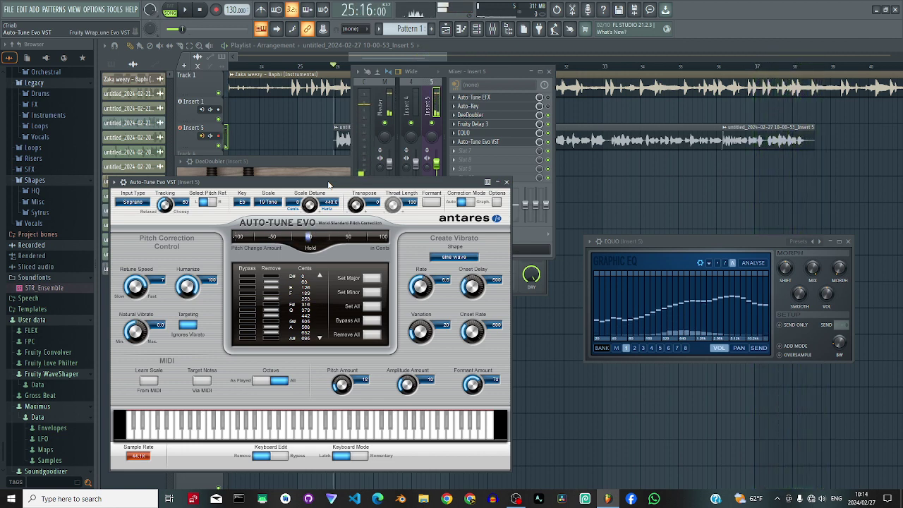
pyautogui.click(549, 111)
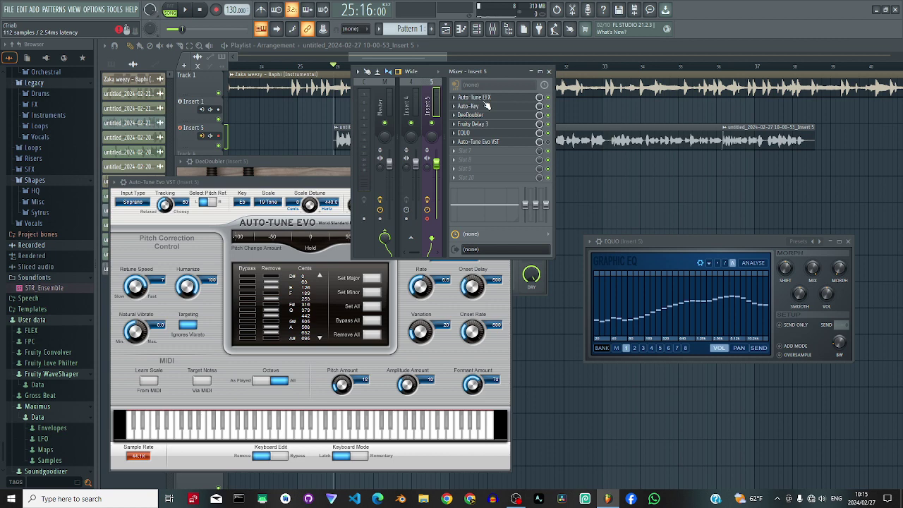
pyautogui.press('space')
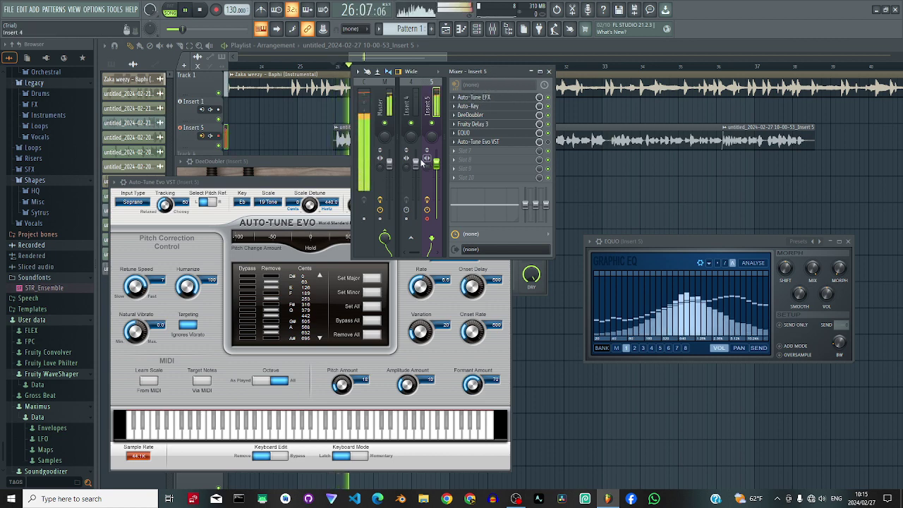
pyautogui.moveTo(495, 71); pyautogui.dragTo(500, 79)
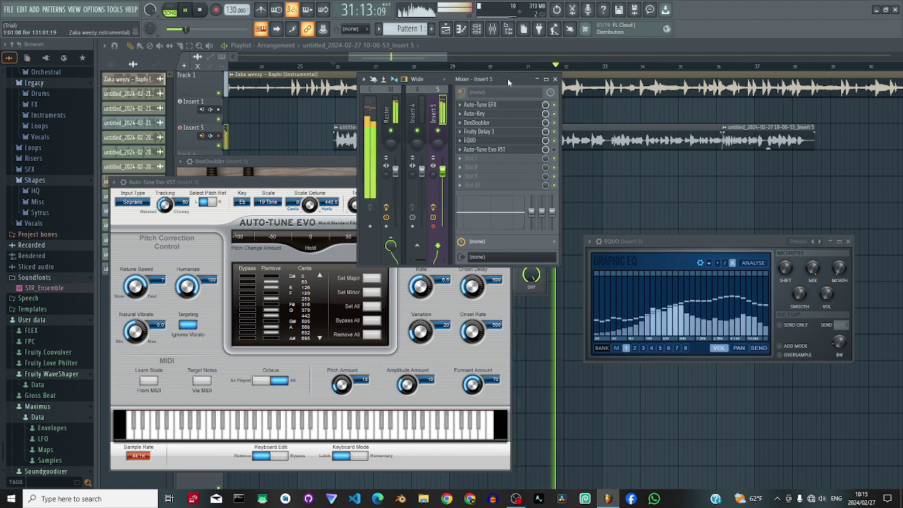
pyautogui.click(430, 56)
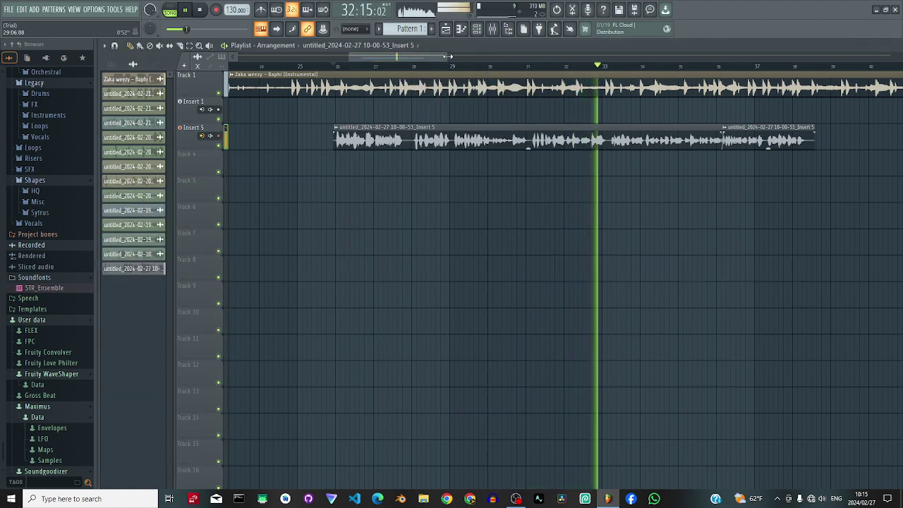
# - Stop playback and place the desktop audio file "Zaka clip verse on Baphi with Auto-tune" on Track 4 at the playlist's start
pyautogui.moveTo(434, 56); pyautogui.dragTo(596, 54)
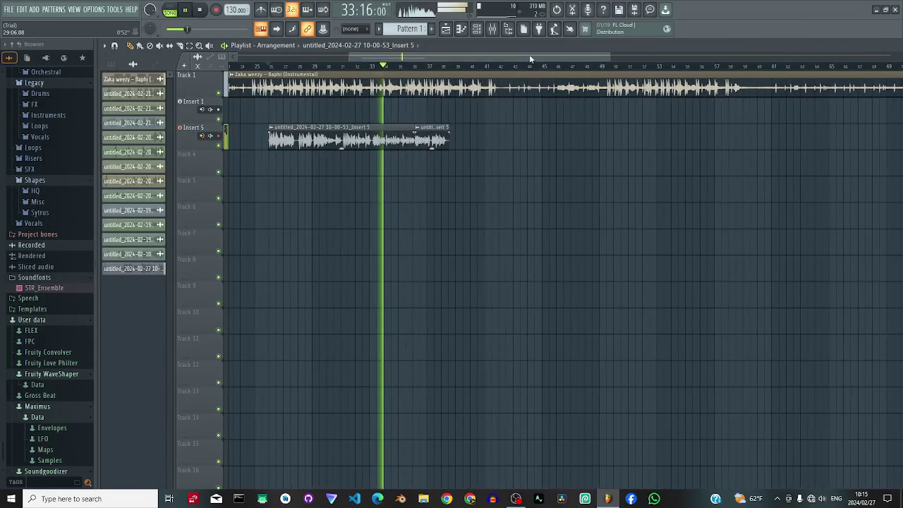
pyautogui.moveTo(524, 54); pyautogui.dragTo(550, 55)
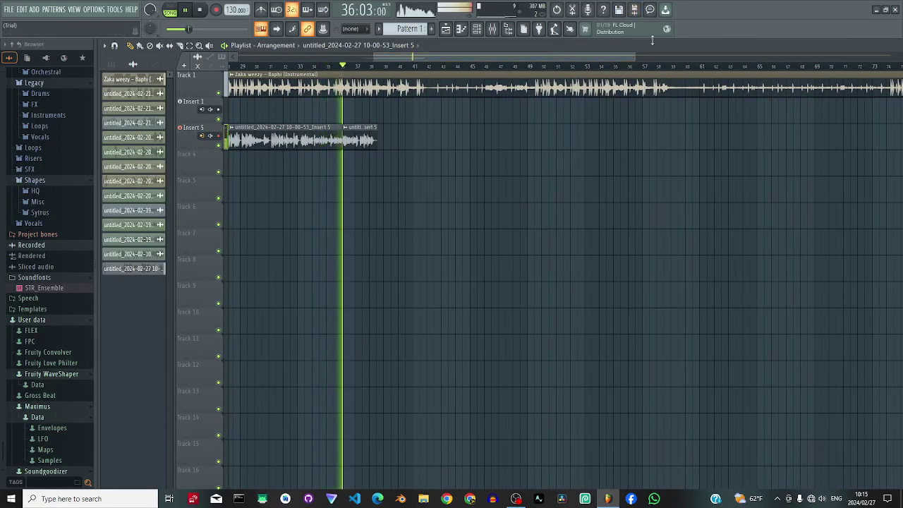
pyautogui.press('space')
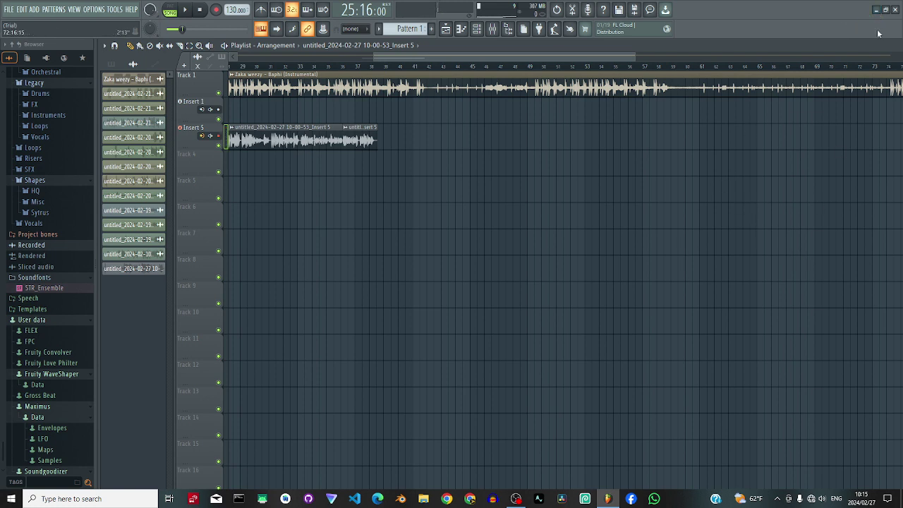
pyautogui.click(877, 10)
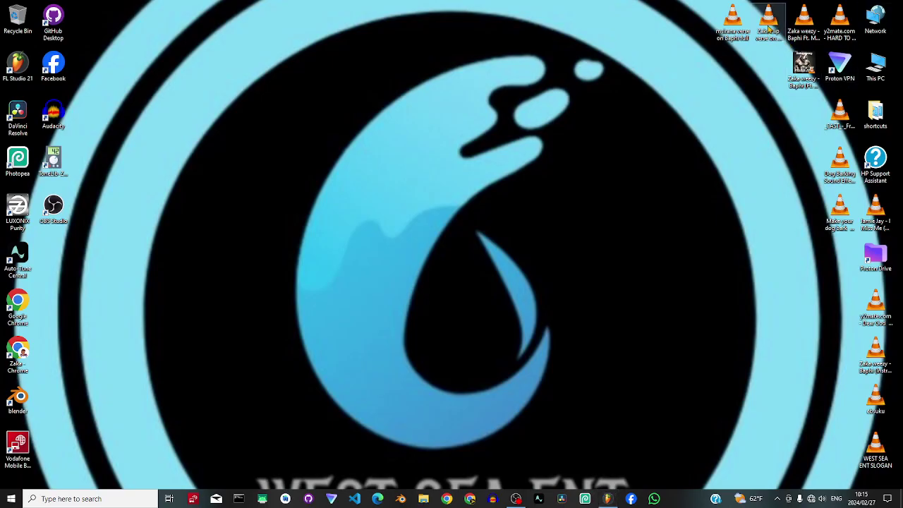
pyautogui.moveTo(539, 503); pyautogui.dragTo(510, 334)
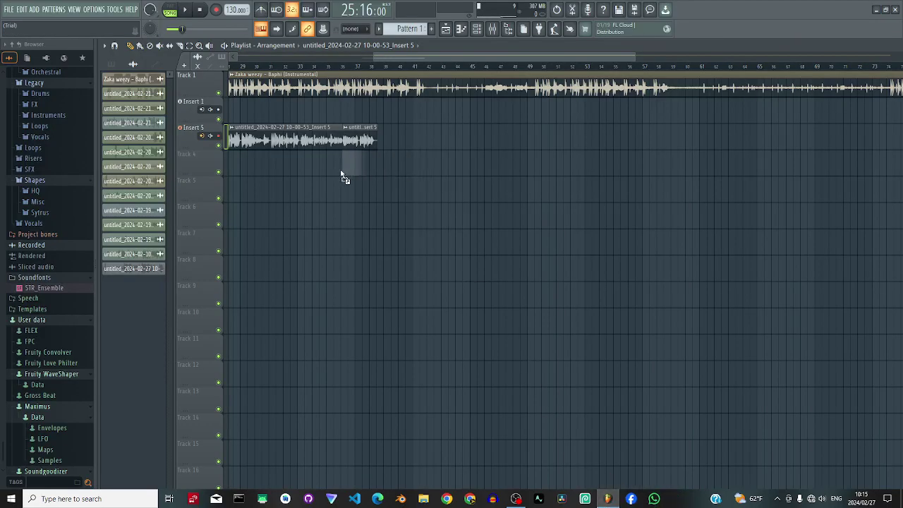
pyautogui.moveTo(334, 169); pyautogui.dragTo(208, 170)
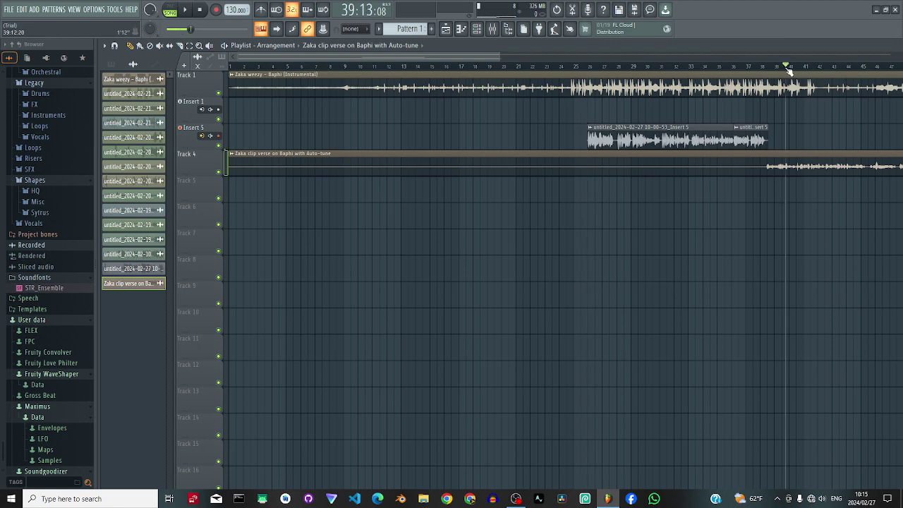
# - Play the transition from 38:04:02, and slice off and delete the silent start of the Track 4 clip at about 38:08:05
pyautogui.moveTo(776, 68); pyautogui.dragTo(771, 66)
pyautogui.moveTo(499, 59); pyautogui.dragTo(612, 59)
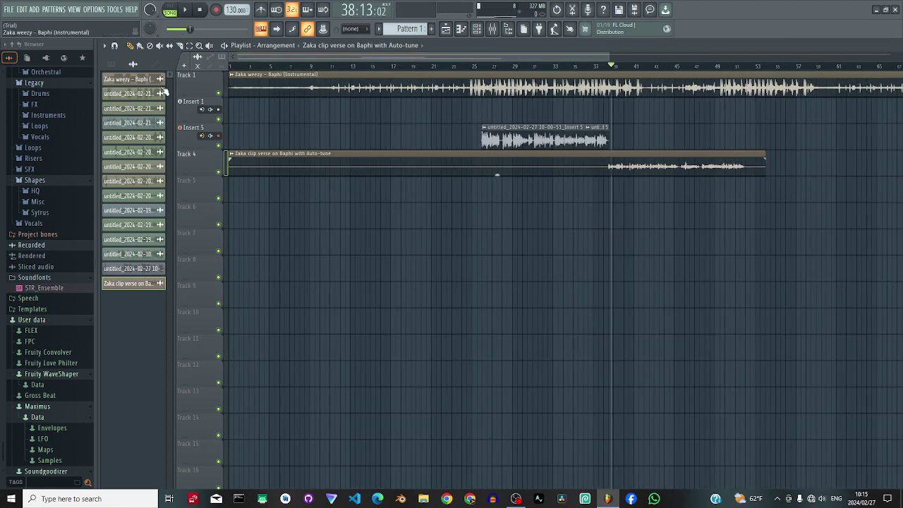
pyautogui.moveTo(240, 58); pyautogui.dragTo(392, 58)
pyautogui.moveTo(610, 56); pyautogui.dragTo(489, 56)
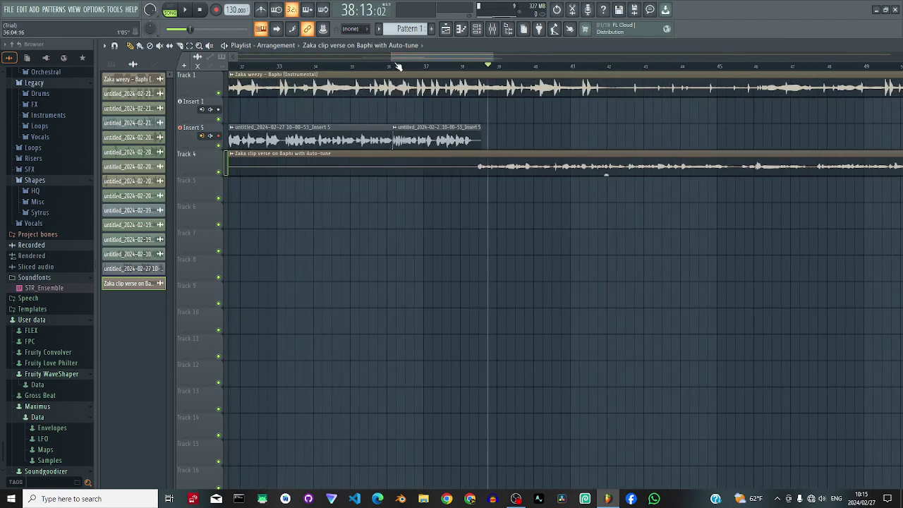
pyautogui.moveTo(390, 56); pyautogui.dragTo(423, 57)
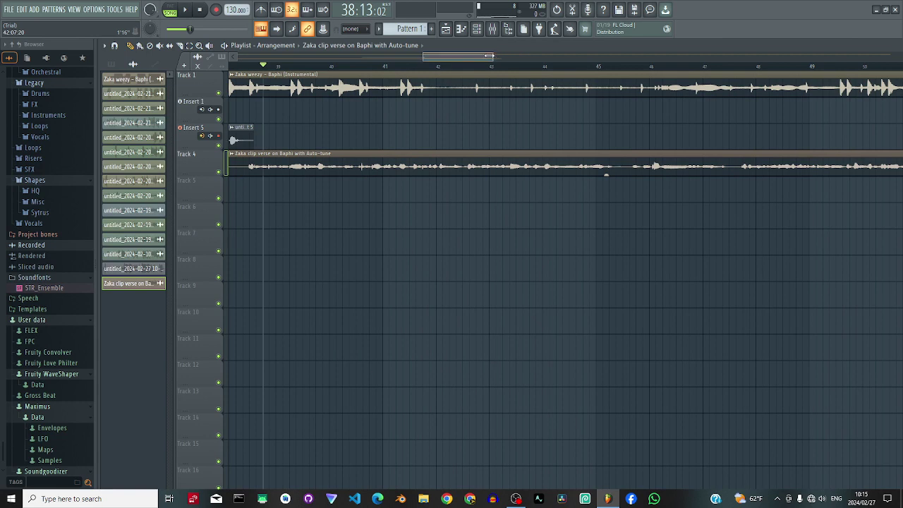
pyautogui.moveTo(488, 56); pyautogui.dragTo(438, 56)
pyautogui.press('space')
pyautogui.click(244, 66)
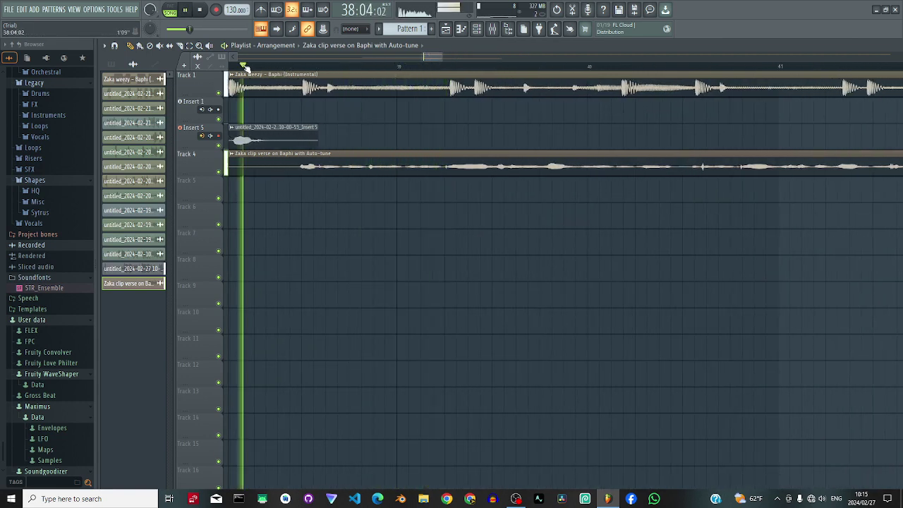
pyautogui.press('space')
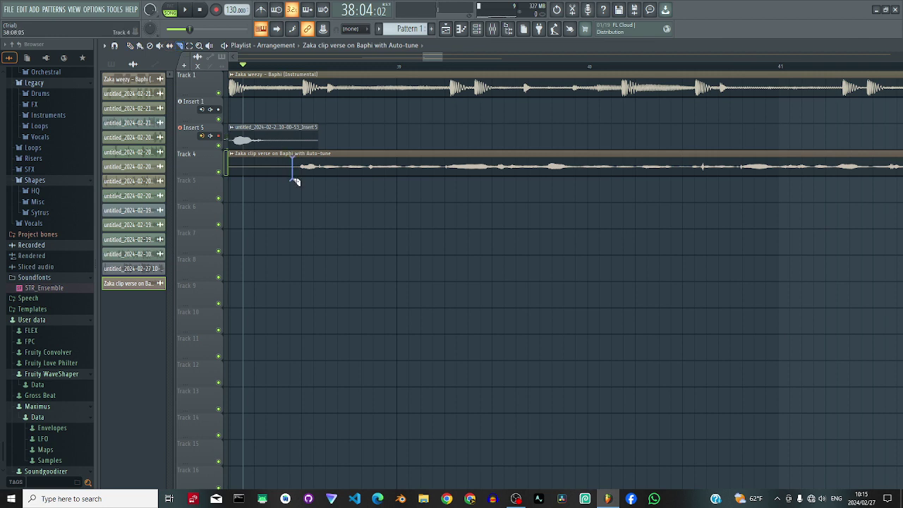
pyautogui.rightClick(253, 163)
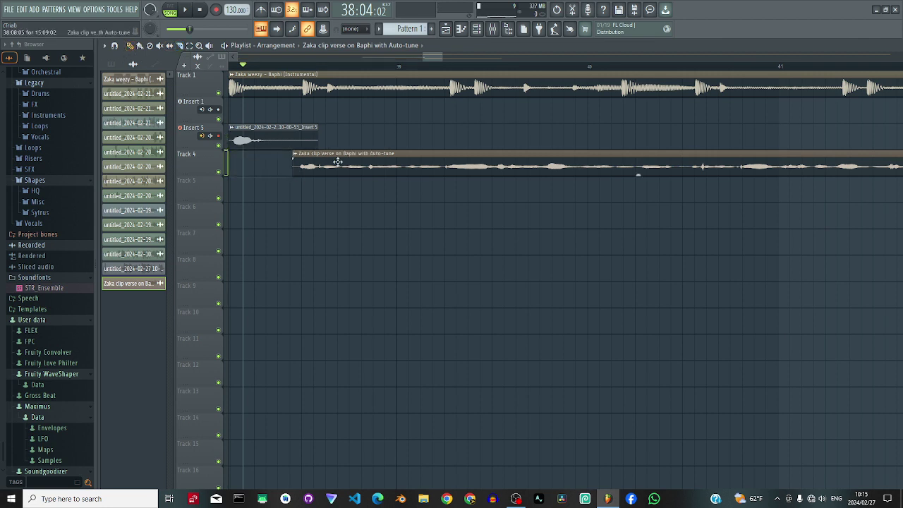
# - Shift the Track 4 clip earlier to start at about 38:06:15, overlapping the end of the Insert 5 vocal, and play the transition
pyautogui.moveTo(336, 161); pyautogui.dragTo(311, 162)
pyautogui.press('space')
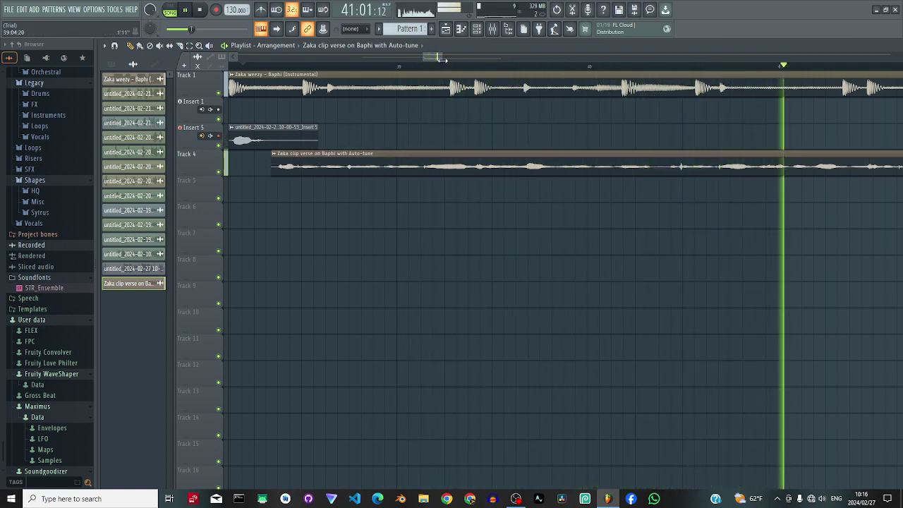
pyautogui.moveTo(310, 169); pyautogui.dragTo(315, 168)
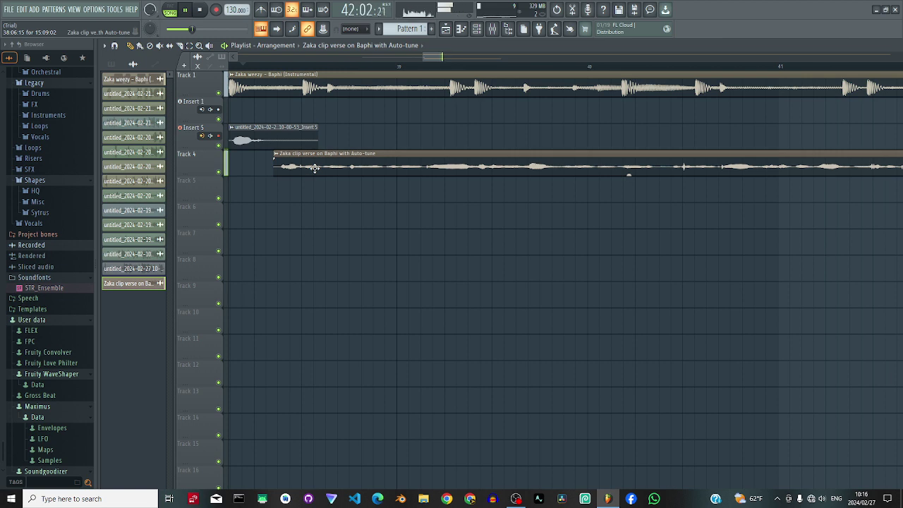
pyautogui.press('space')
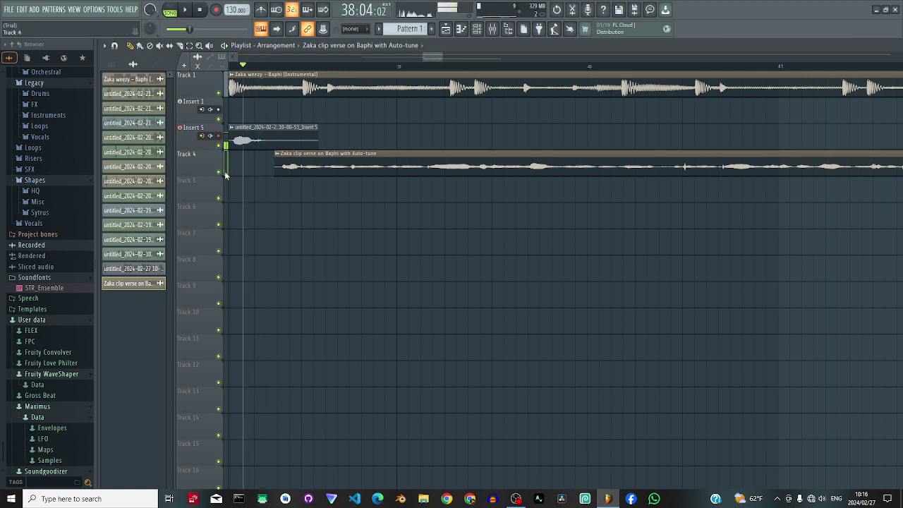
pyautogui.press('space')
# - Set the channel volume of the Track 4 verse clip to about 96% in its channel settings
pyautogui.rightClick(213, 162)
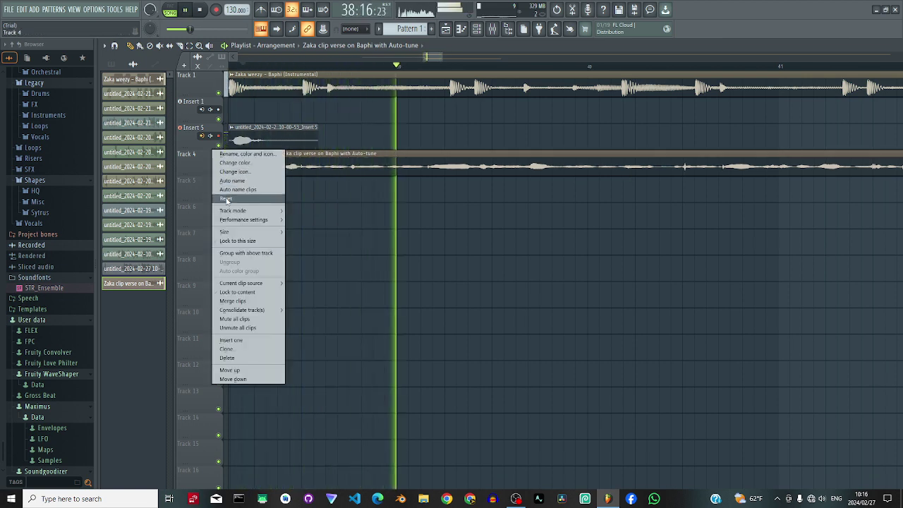
pyautogui.moveTo(237, 211)
pyautogui.moveTo(296, 220)
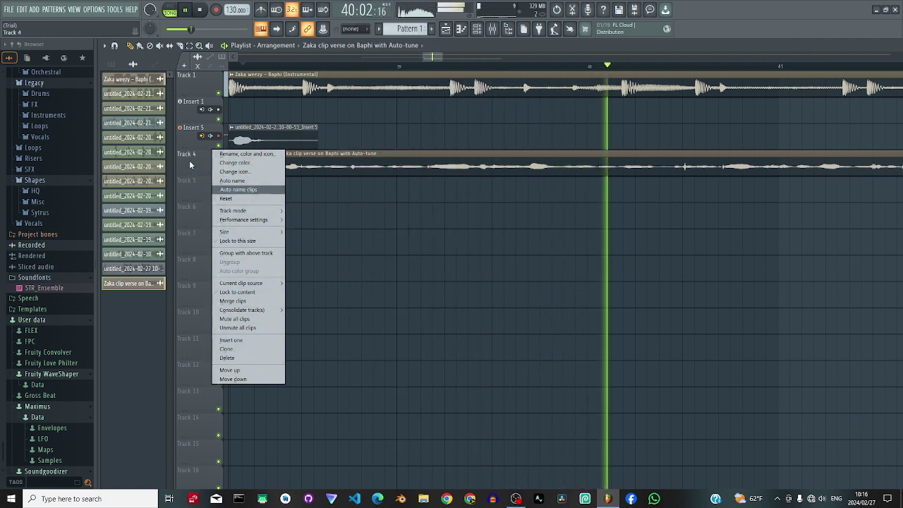
pyautogui.click(195, 154)
pyautogui.click(196, 154)
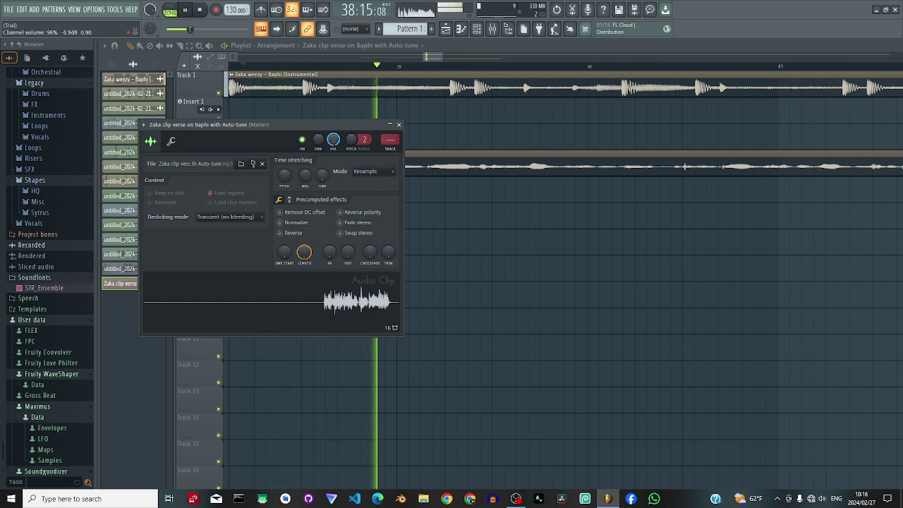
pyautogui.click(398, 125)
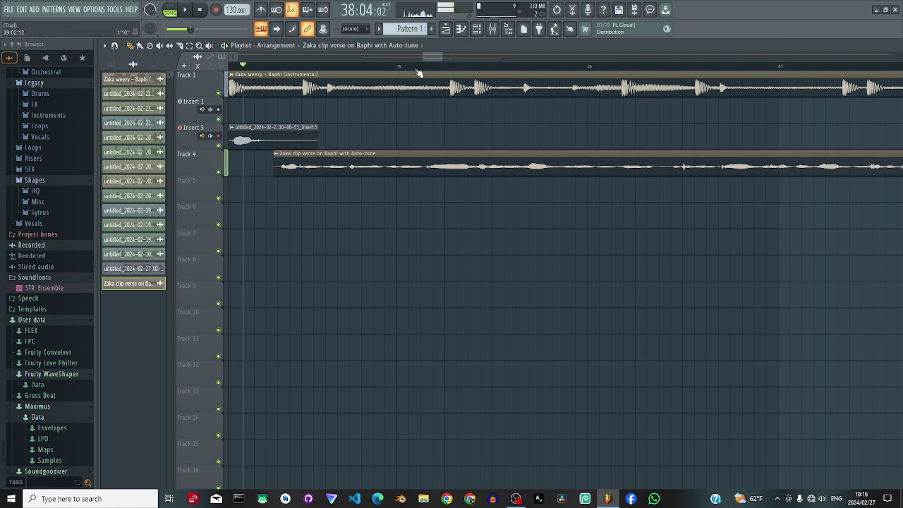
# - Play the arrangement from about bar 36 with both vocal clips in view to check the transition
pyautogui.moveTo(424, 57); pyautogui.dragTo(576, 56)
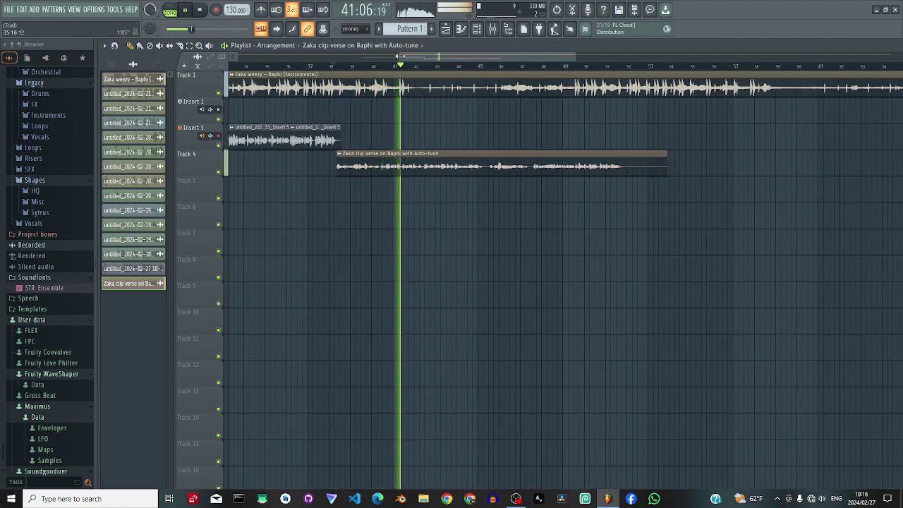
pyautogui.moveTo(400, 56); pyautogui.dragTo(356, 56)
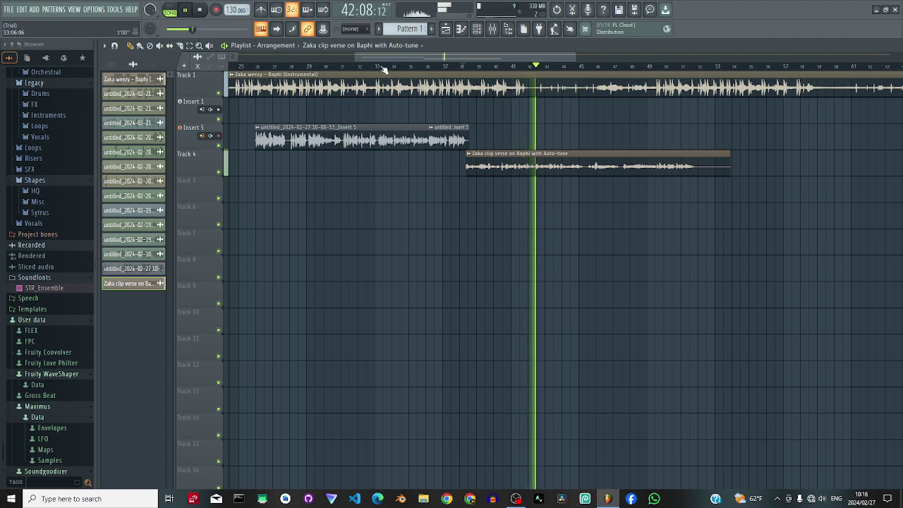
pyautogui.click(432, 67)
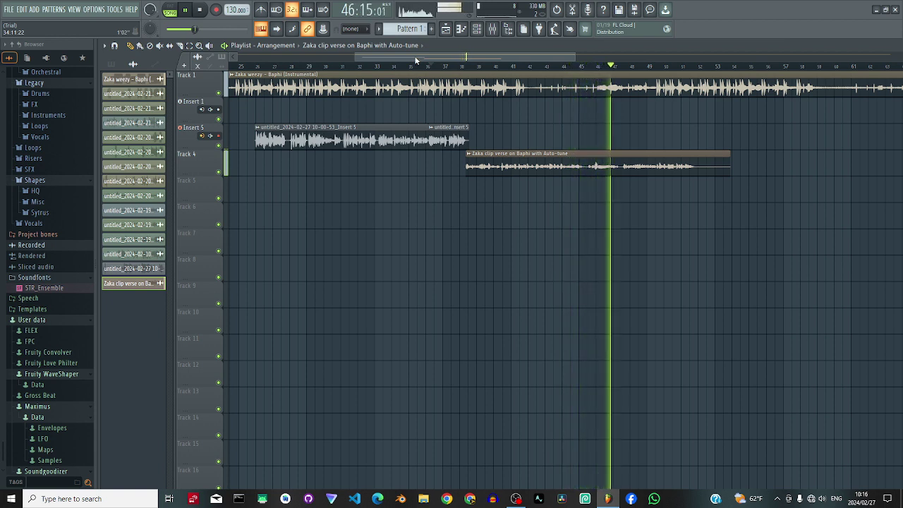
# - Remove Auto-Tune Evo VST from Insert 5's sixth effect slot and replay the arrangement from bar 36
pyautogui.click(217, 129)
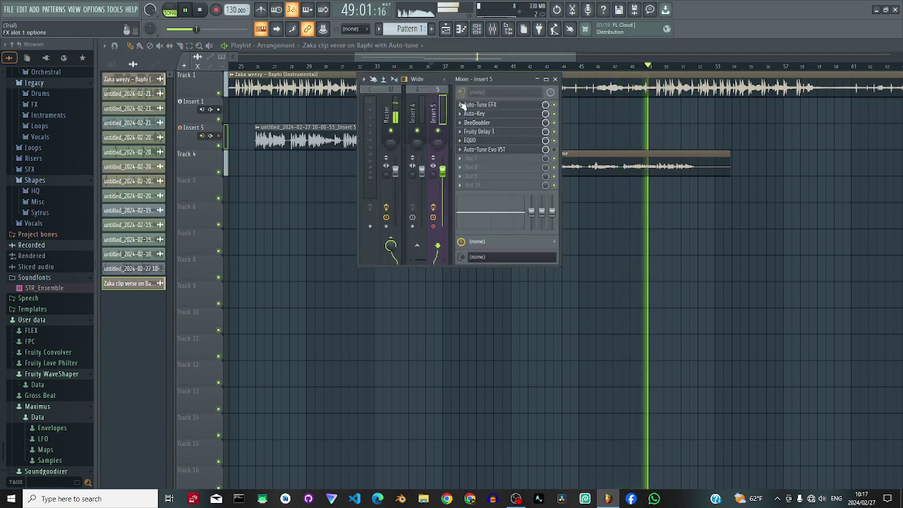
pyautogui.moveTo(502, 83); pyautogui.dragTo(547, 149)
pyautogui.press('space')
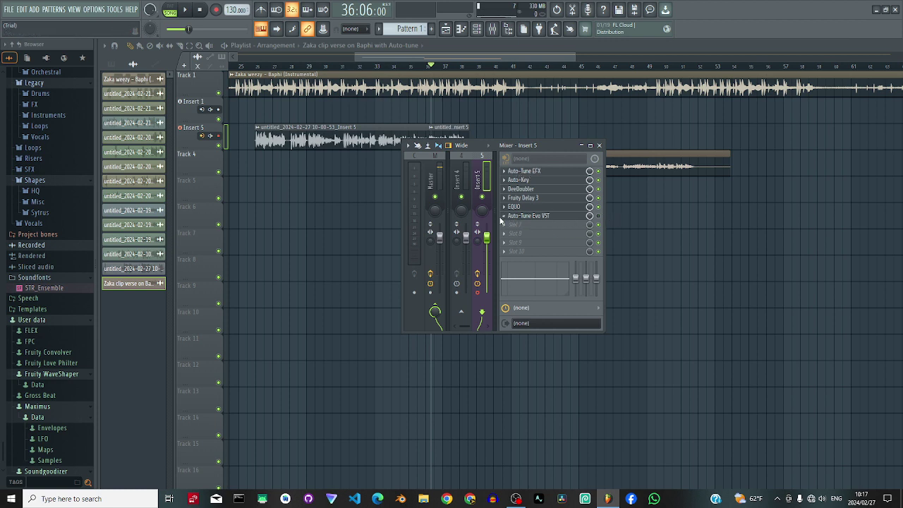
pyautogui.click(503, 219)
pyautogui.click(514, 241)
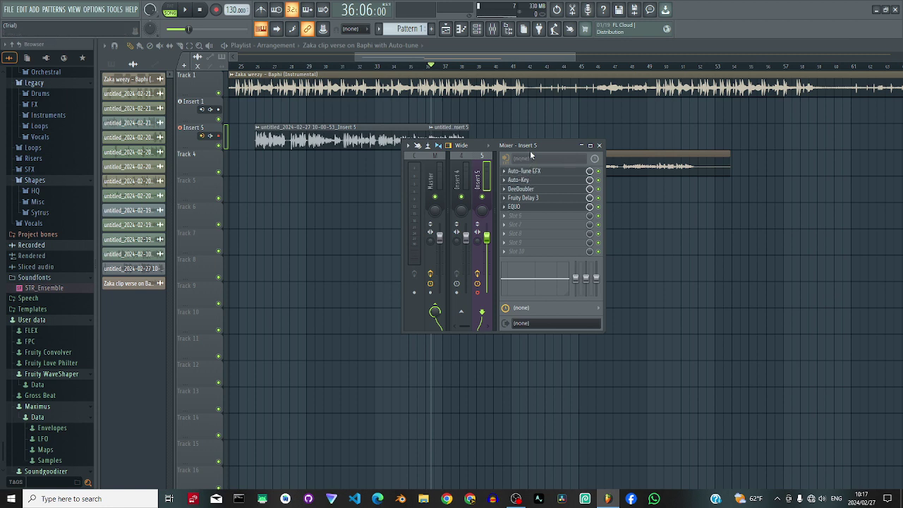
pyautogui.press('space')
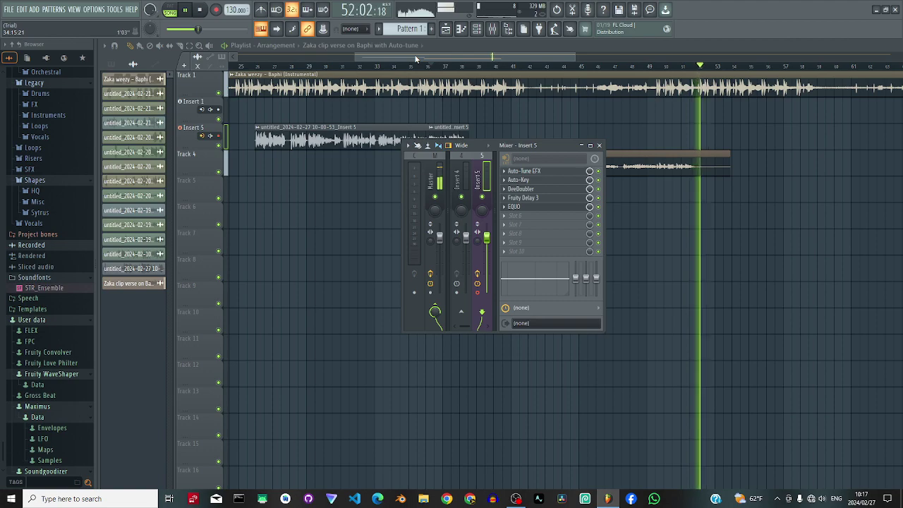
pyautogui.press('space')
pyautogui.press('F9')
# - Open the finished Baphi song from the desktop in VLC, listen from about a quarter of the way in, and close the player
pyautogui.click(875, 9)
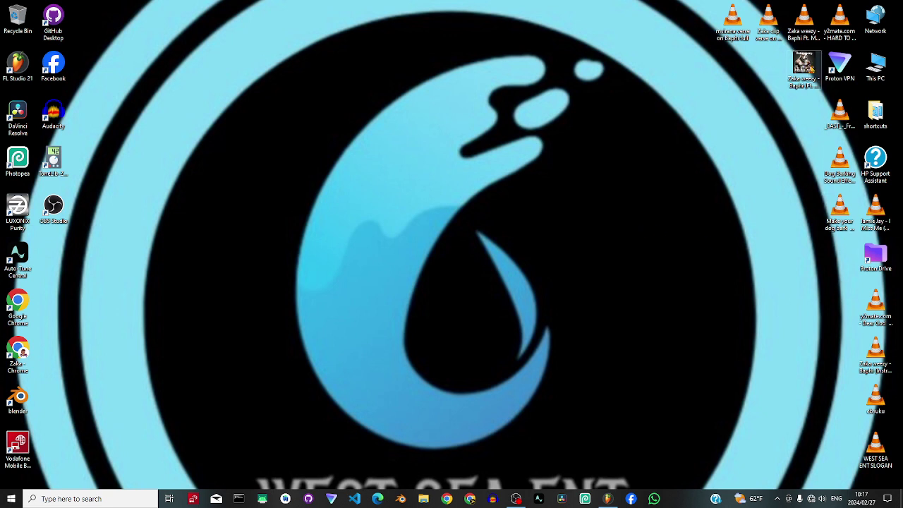
pyautogui.doubleClick(803, 68)
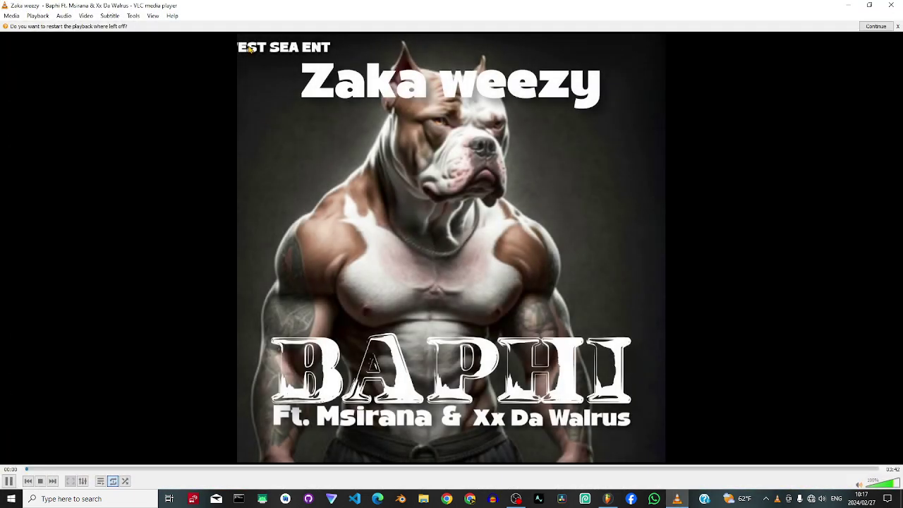
pyautogui.click(226, 468)
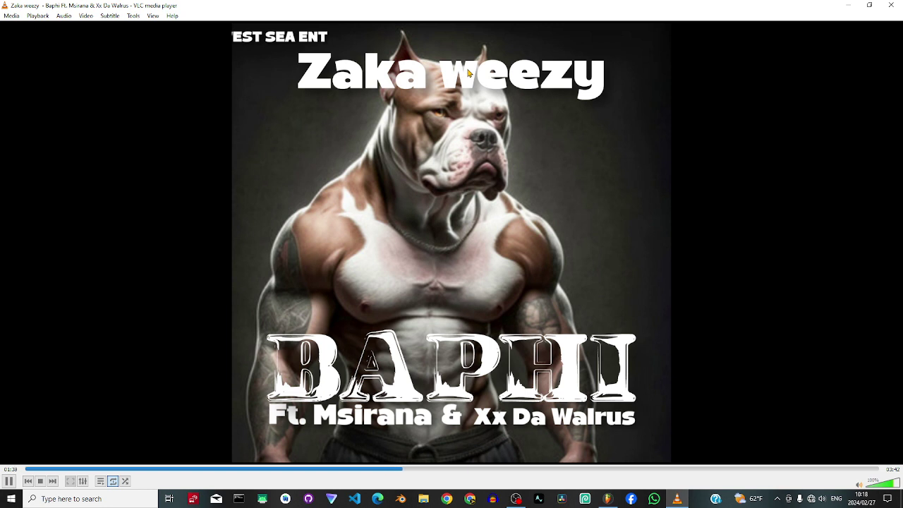
pyautogui.click(893, 6)
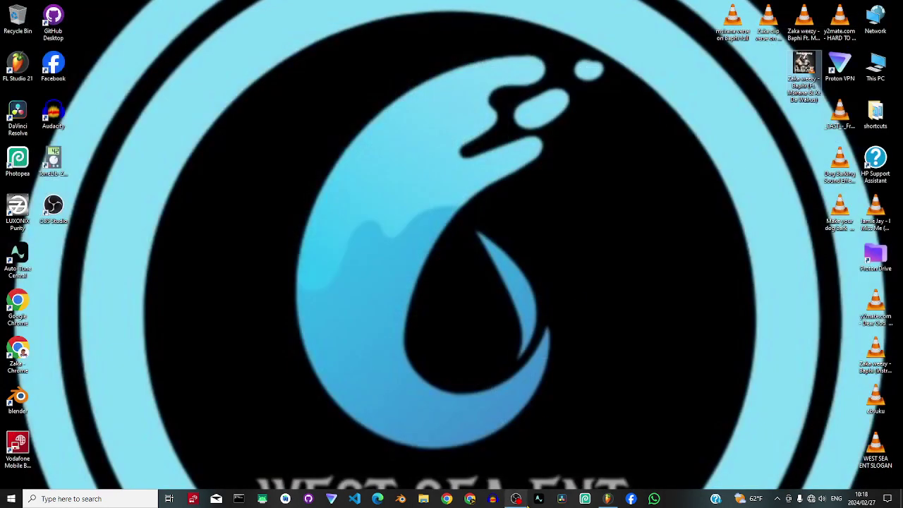
# - Switch back to FL Studio and play the arrangement from 35:05:15 to hear both vocal clips over the instrumental
pyautogui.click(607, 498)
pyautogui.click(421, 66)
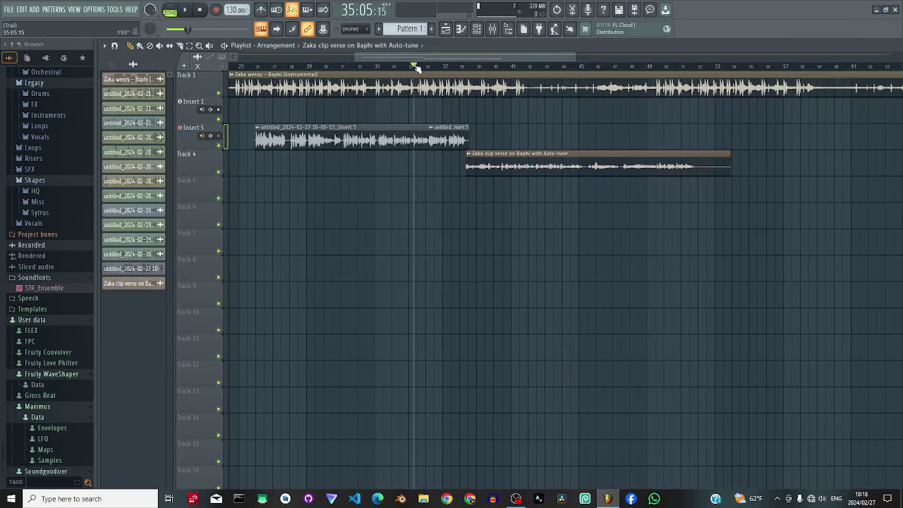
pyautogui.press('space')
pyautogui.moveTo(419, 60); pyautogui.dragTo(412, 58)
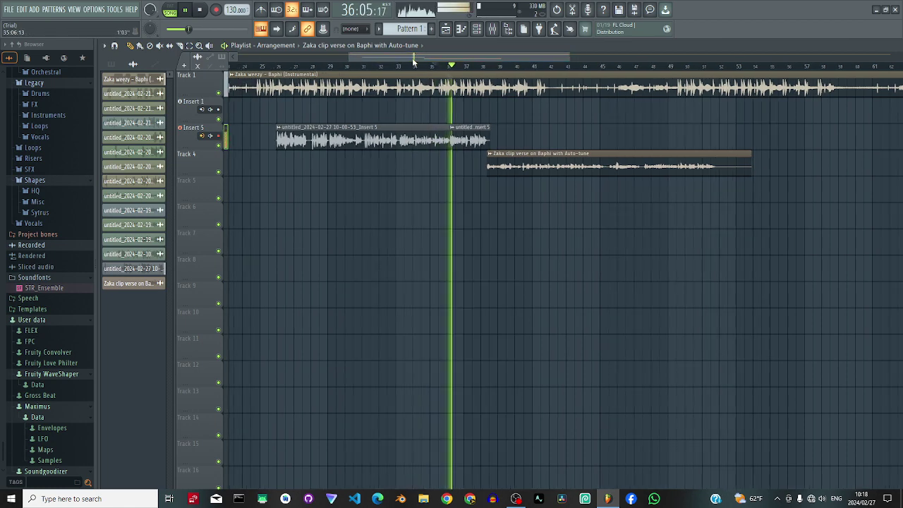
pyautogui.moveTo(568, 55); pyautogui.dragTo(664, 61)
pyautogui.press('space')
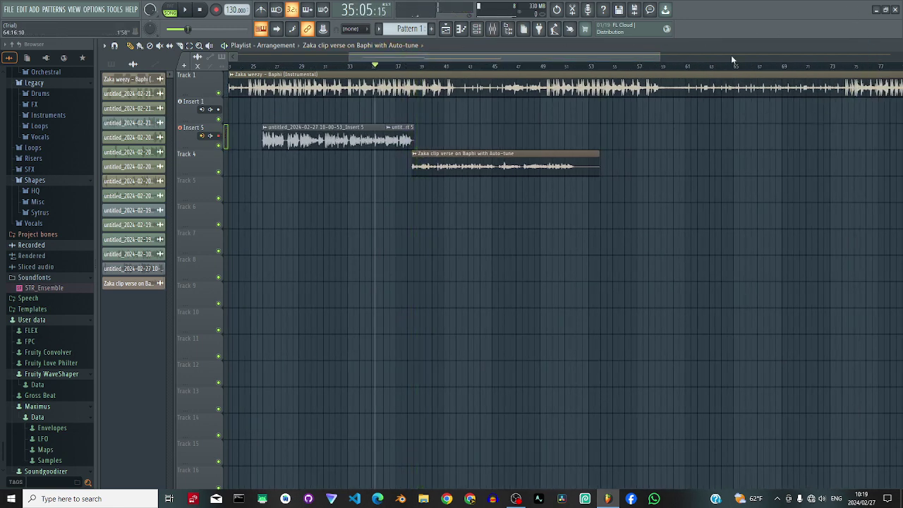
# - Review Insert 5's effects chain in the mixer, close it, and switch to OBS Studio
pyautogui.click(214, 132)
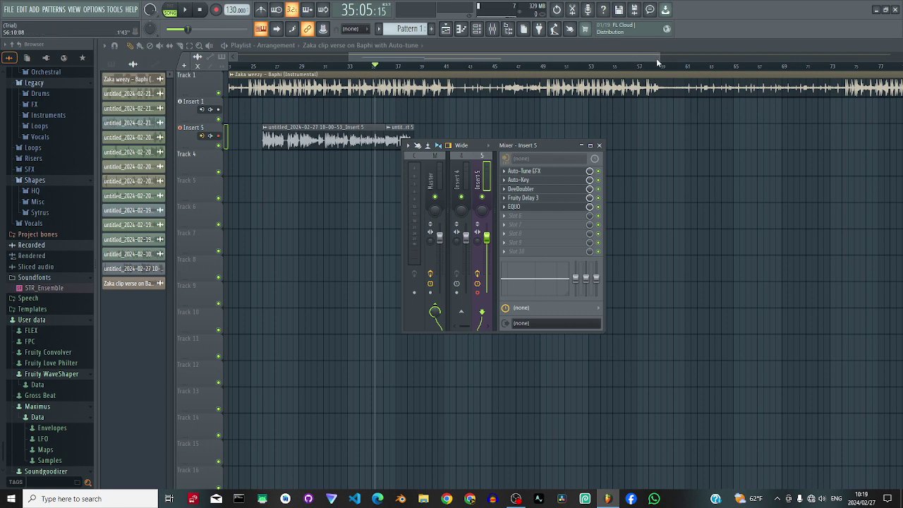
pyautogui.moveTo(657, 55); pyautogui.dragTo(662, 55)
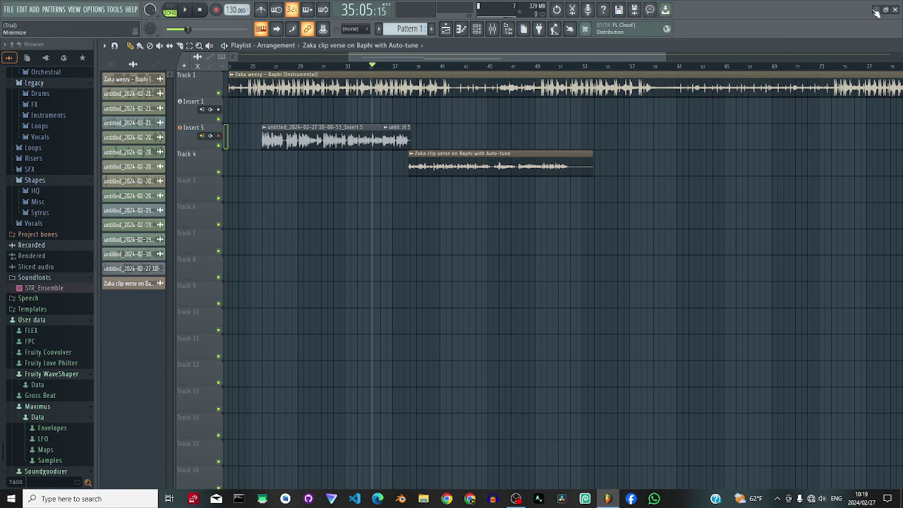
pyautogui.click(516, 499)
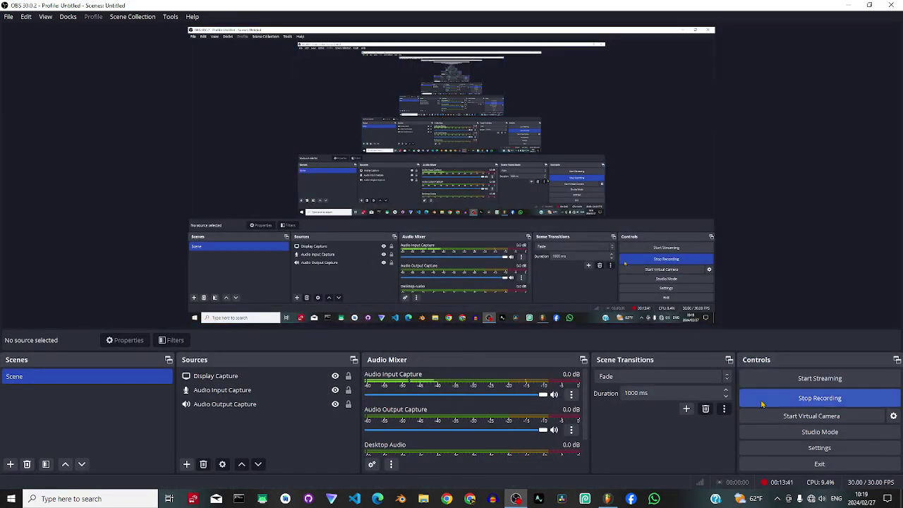